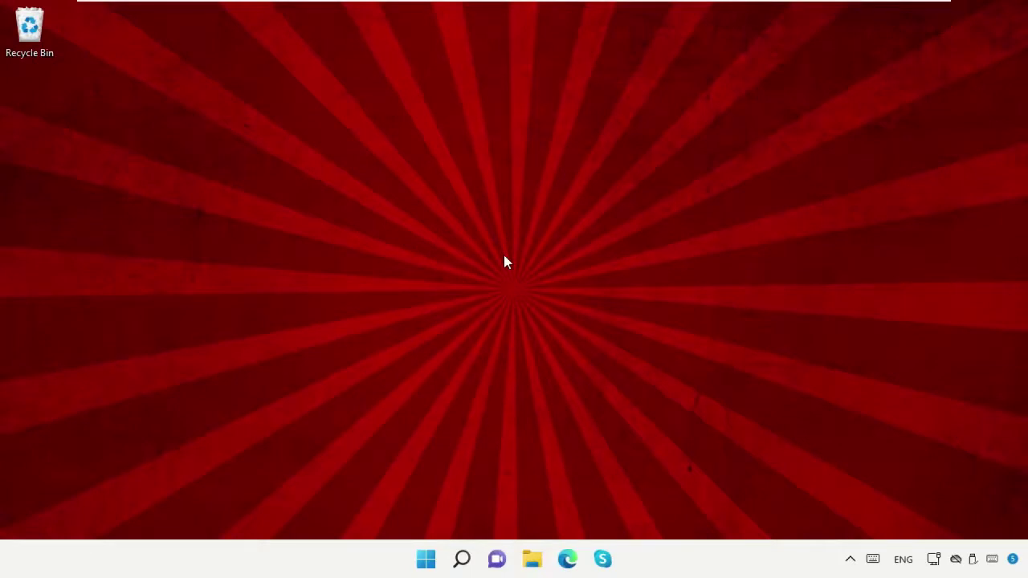
Open Task Manager and show the detailed list of running processes
click(462, 560)
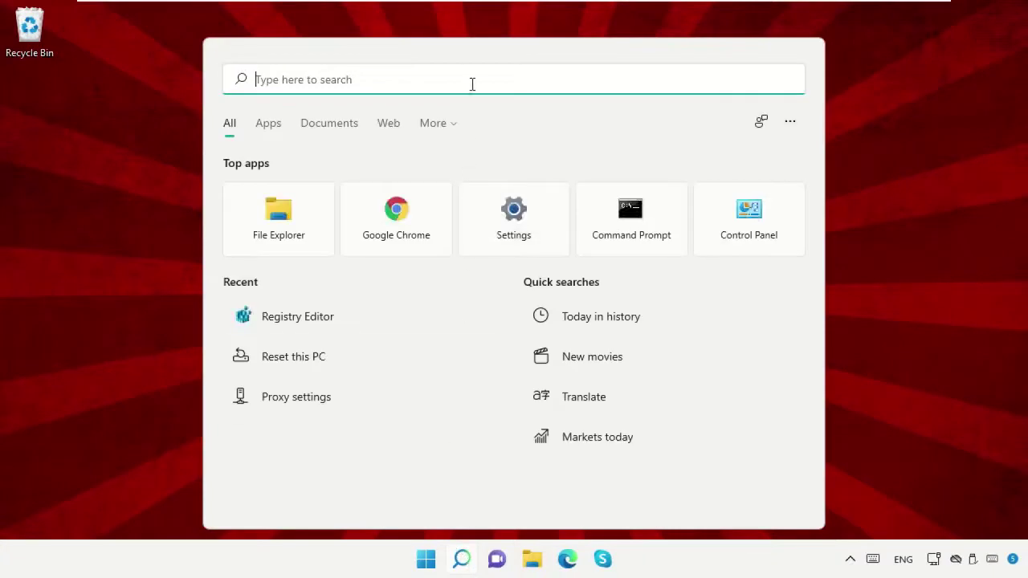
text(Task manager)
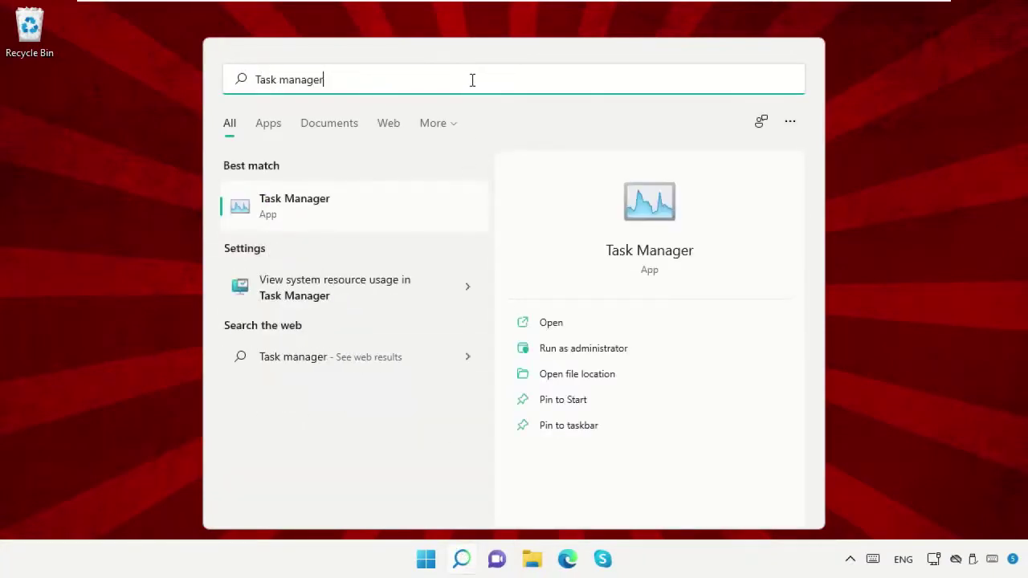
click(375, 205)
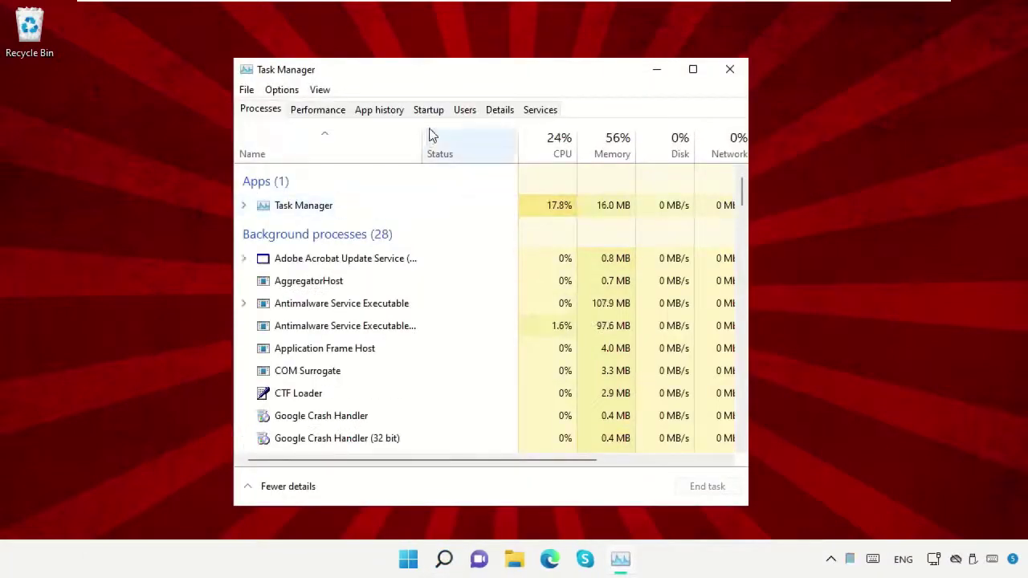
click(496, 112)
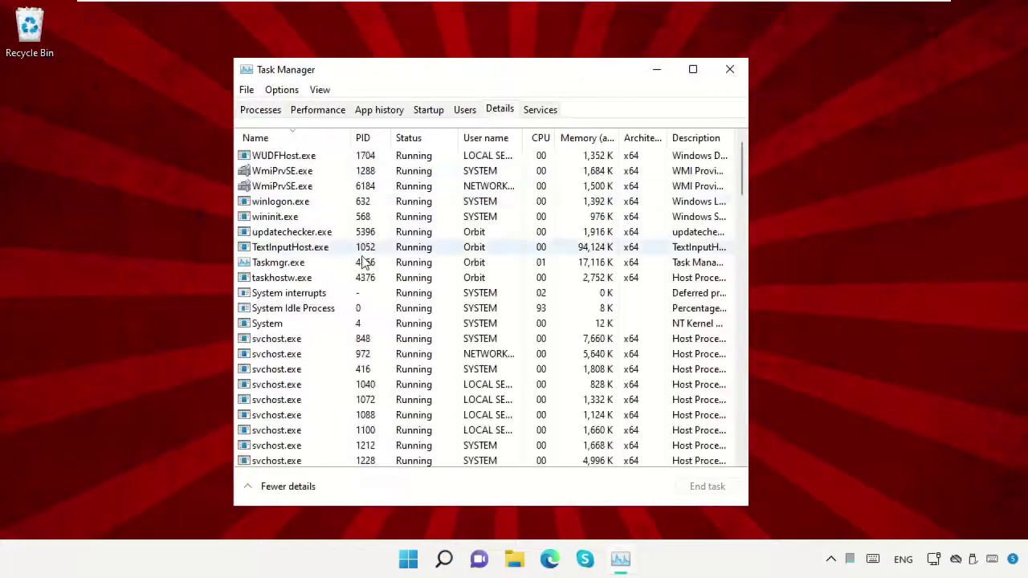
Go to the service that belongs to the svchost.exe process with PID 1072
scroll(350, 305, down, 3)
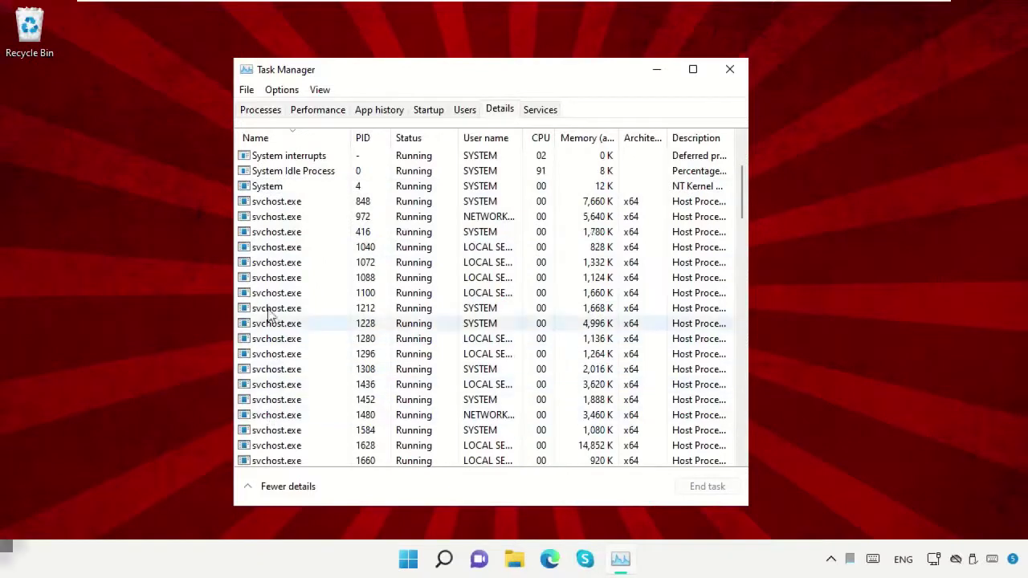
click(277, 264)
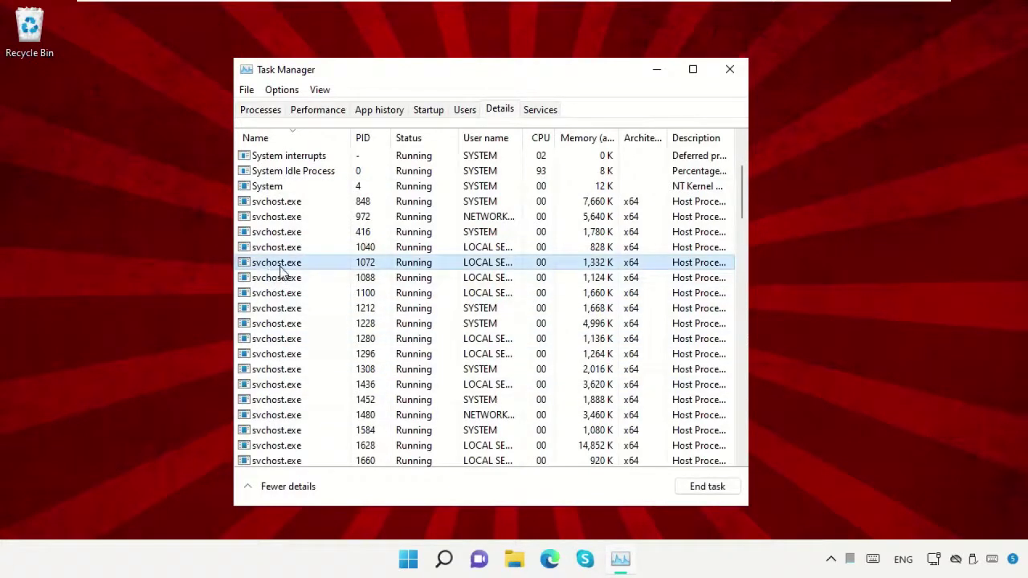
right_click(285, 267)
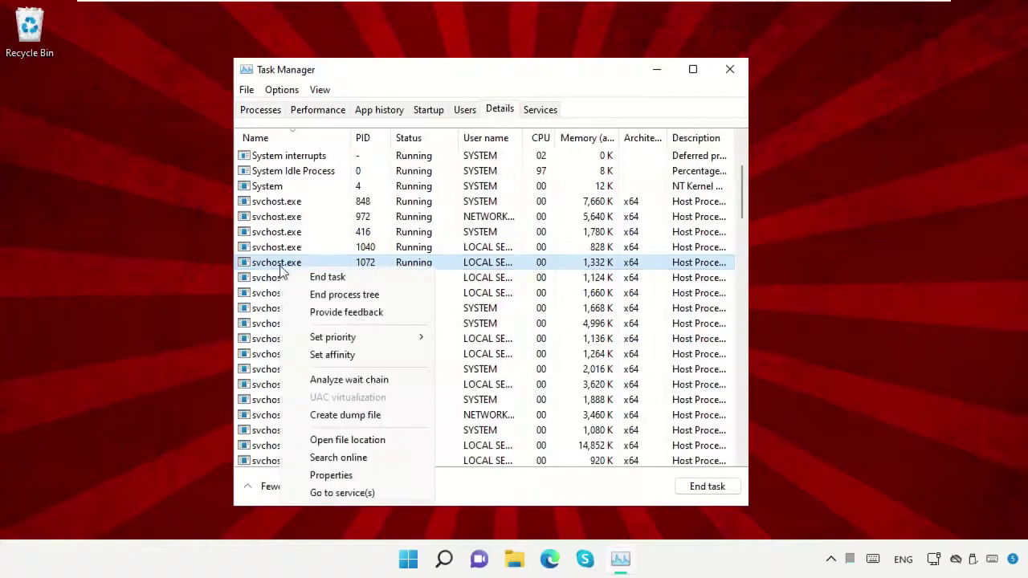
click(359, 493)
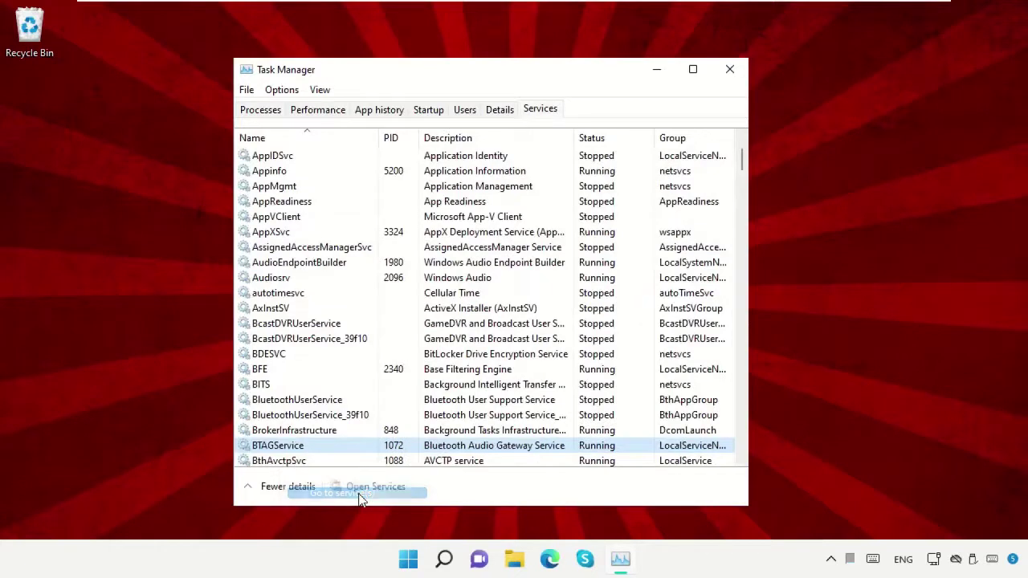
Stop the BTAGService service and close Task Manager
right_click(287, 452)
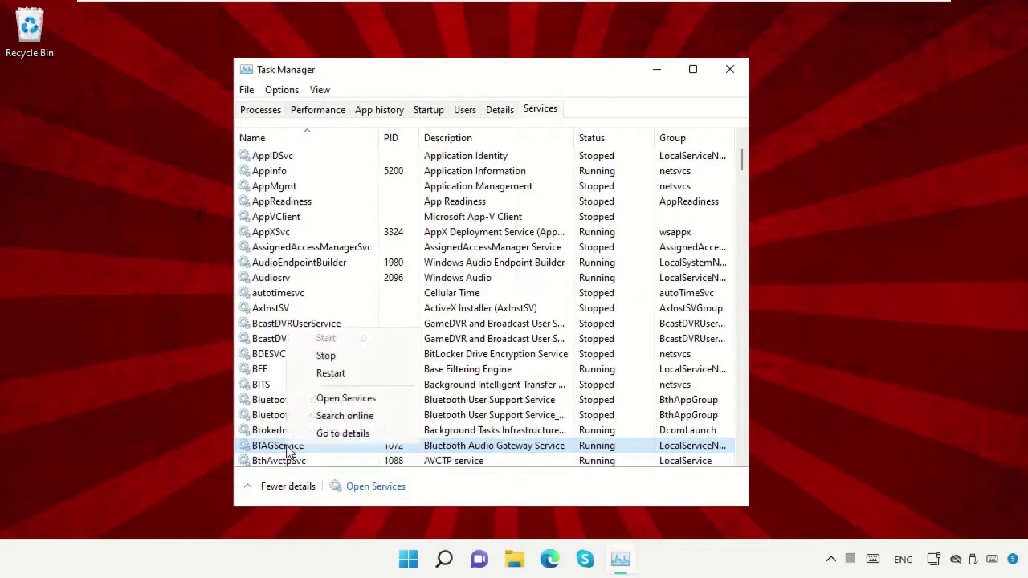
click(337, 363)
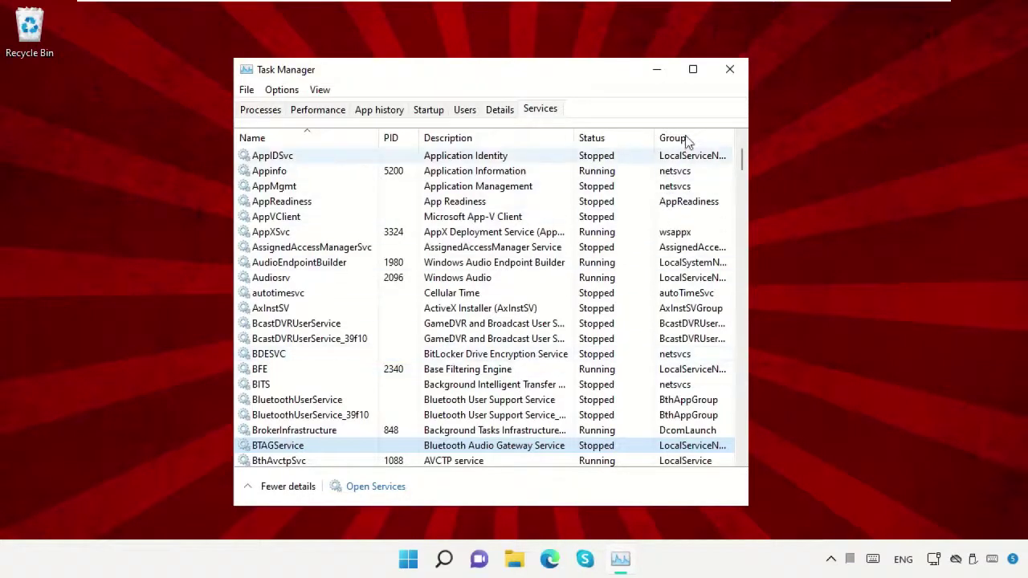
click(727, 70)
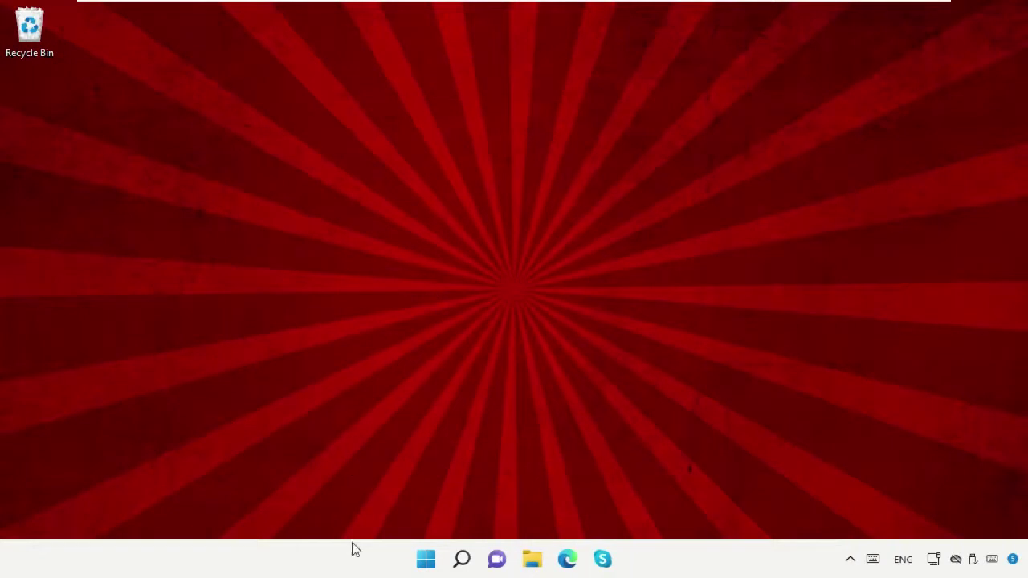
Search Windows for "Services" and open the Services app
click(462, 560)
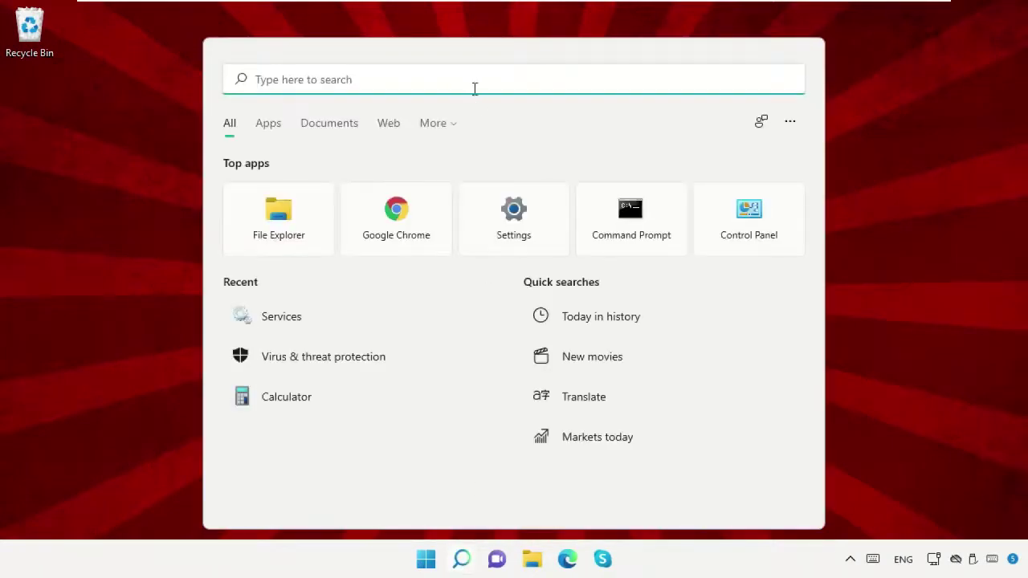
text(Services)
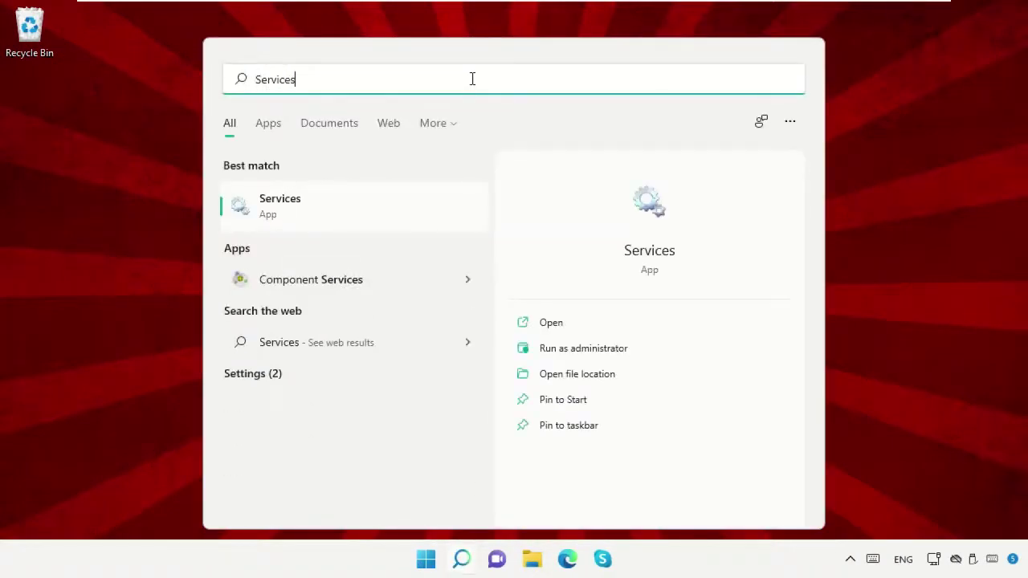
click(357, 219)
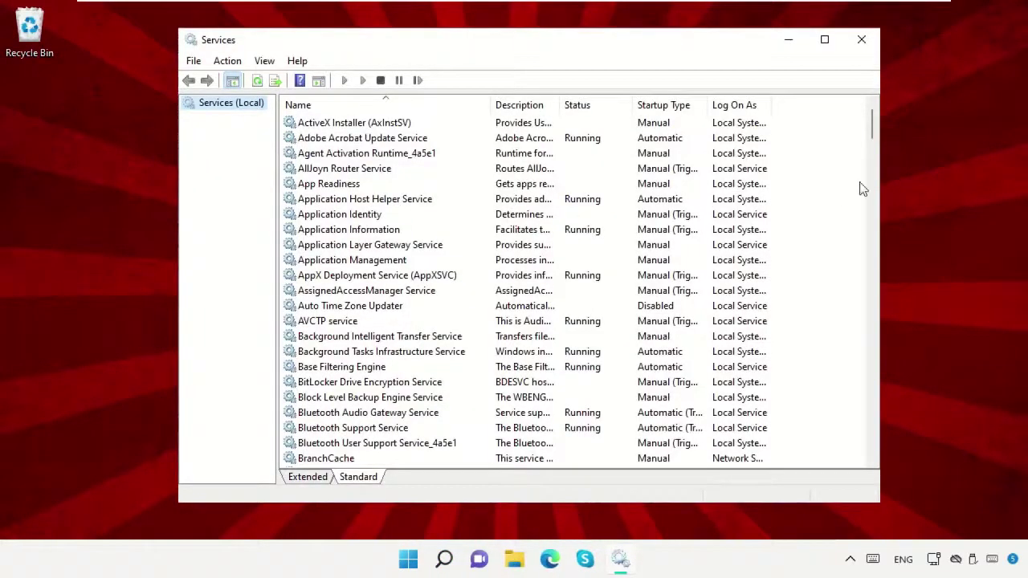
Set the Diagnostic Service Host service's startup type to Disabled and apply the change
drag(872, 129, 871, 185)
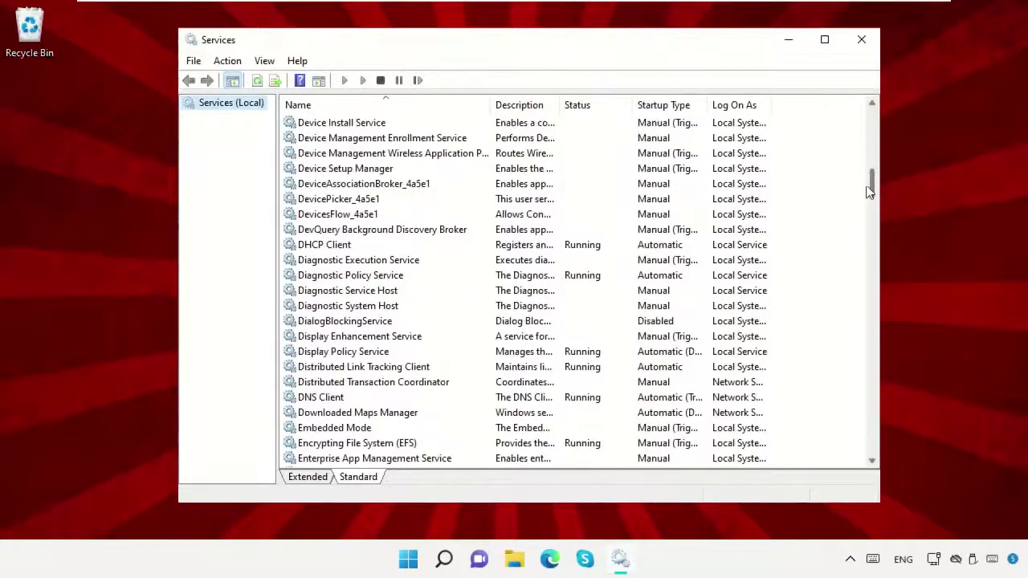
click(386, 293)
right_click(386, 295)
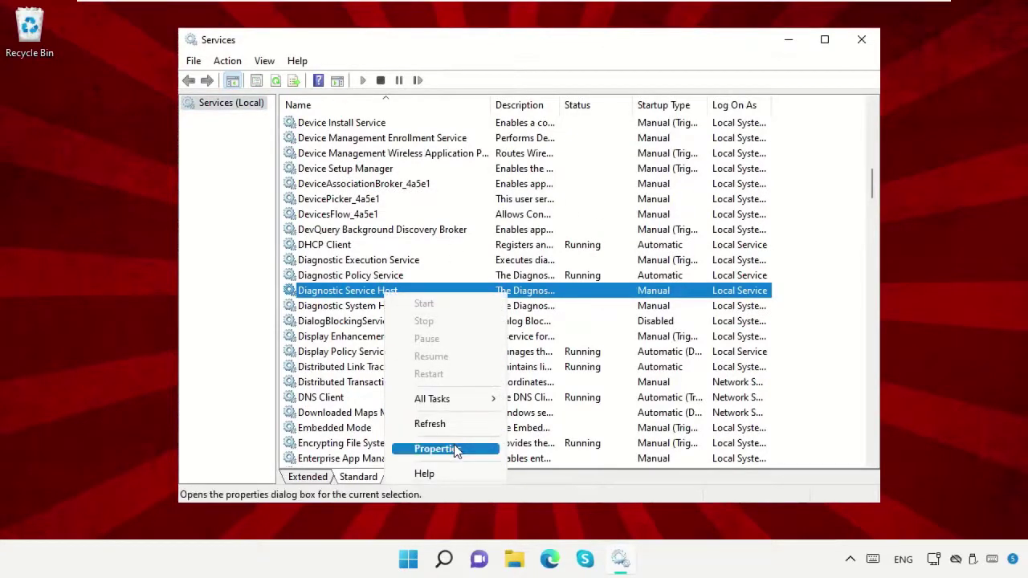
click(456, 448)
click(537, 258)
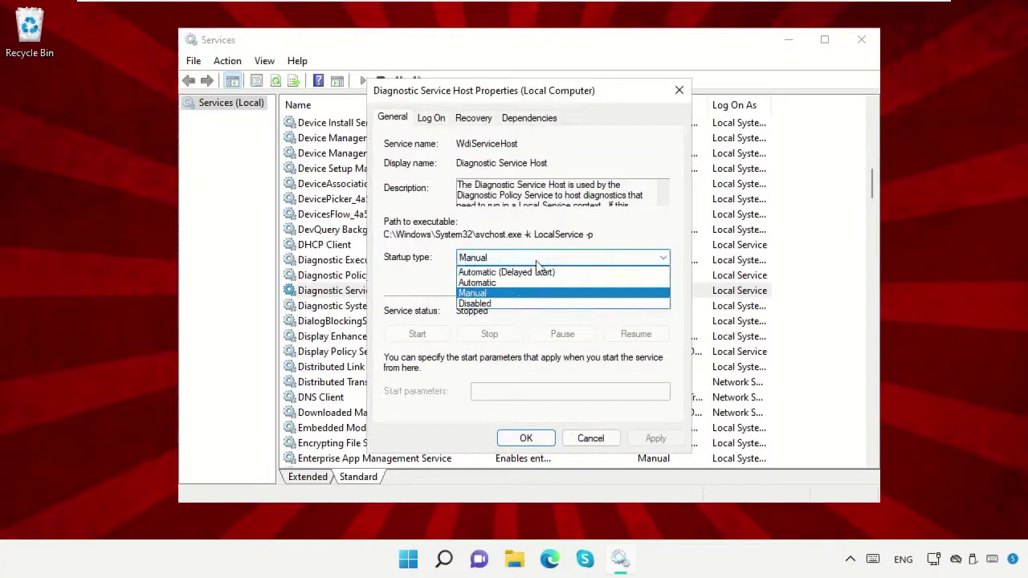
click(524, 304)
click(652, 438)
click(509, 441)
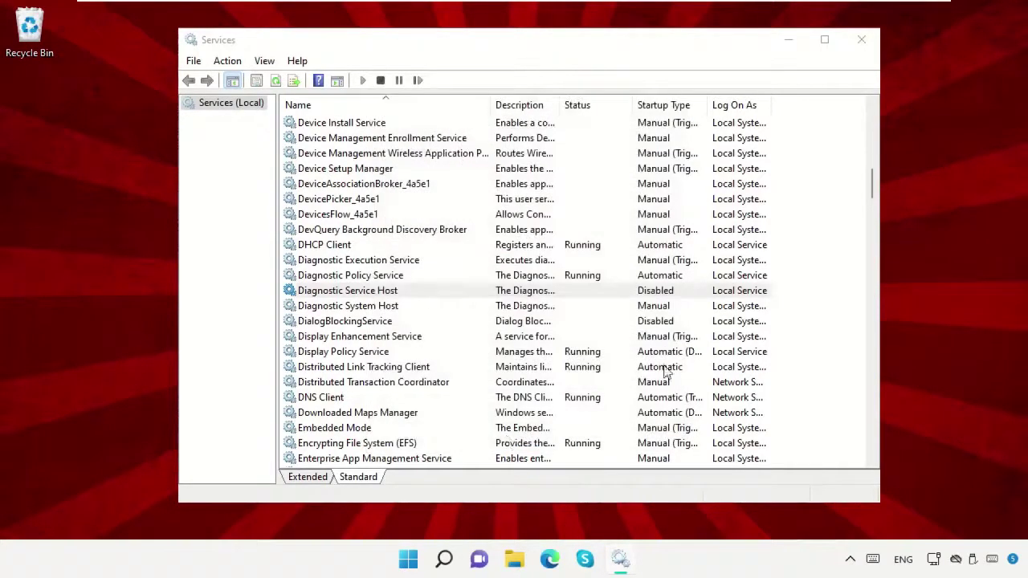
Set the SysMain service's startup type to Disabled and stop the service
drag(872, 180, 866, 353)
click(332, 309)
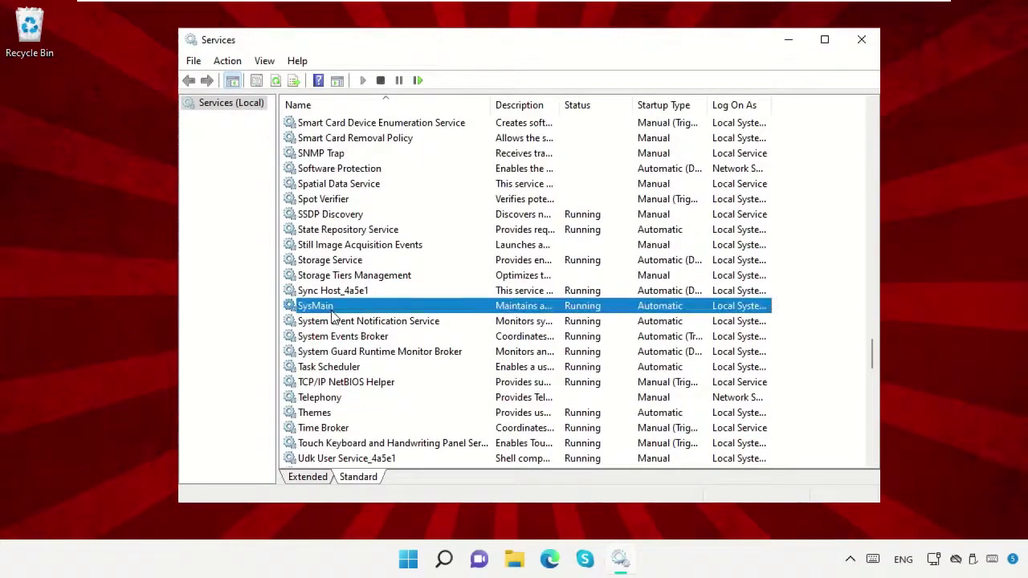
right_click(332, 309)
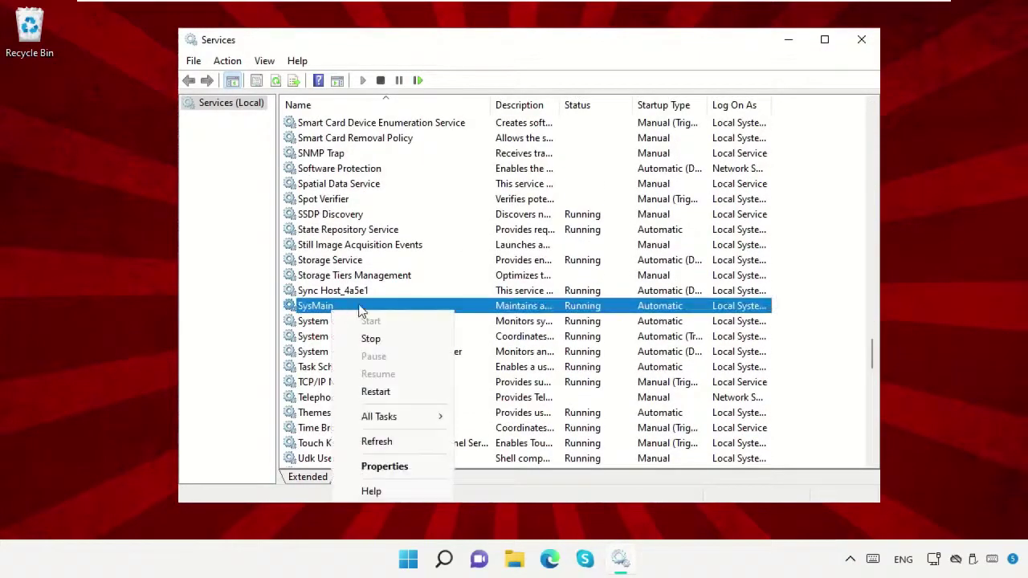
click(408, 465)
click(570, 258)
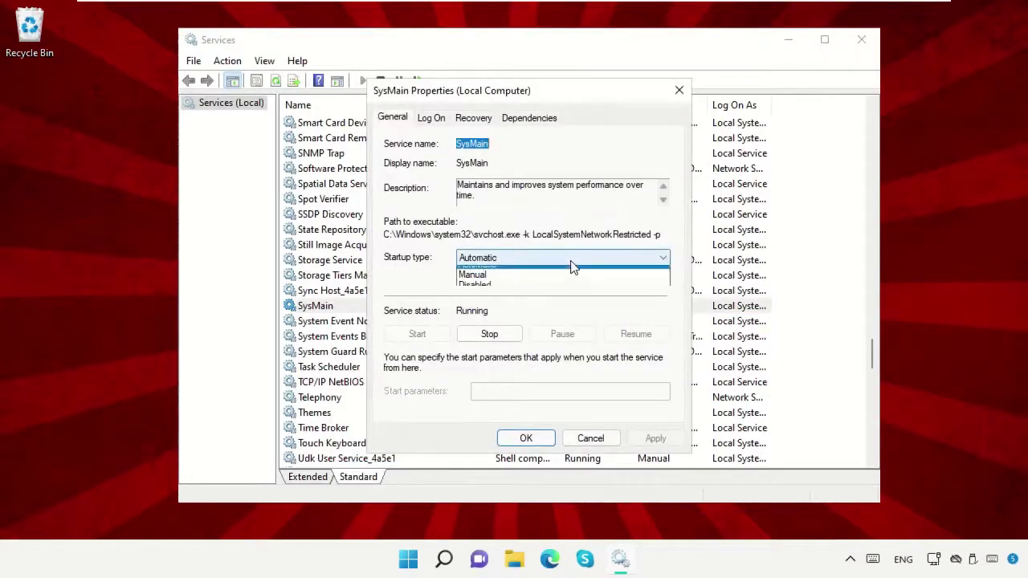
click(531, 308)
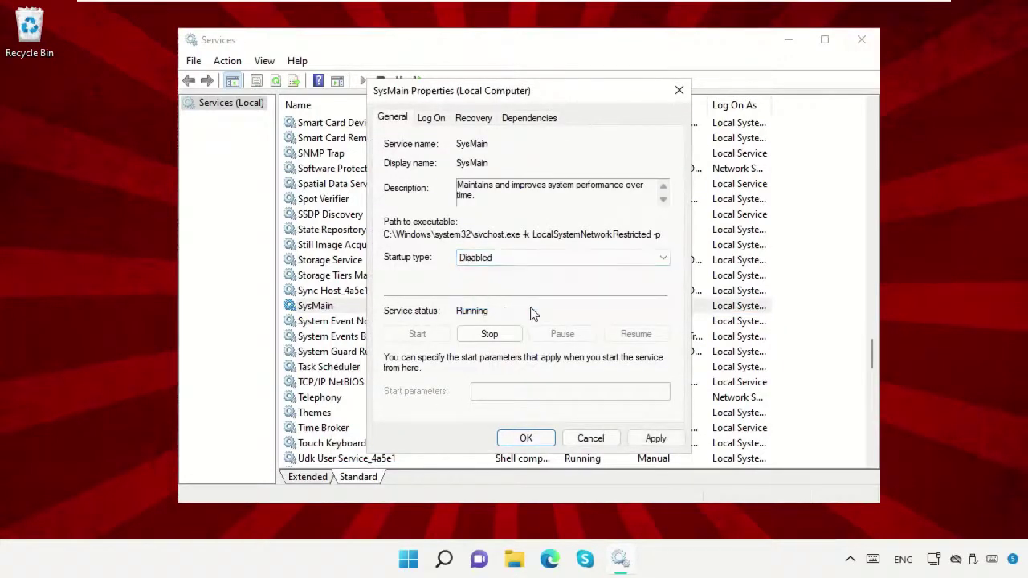
click(486, 333)
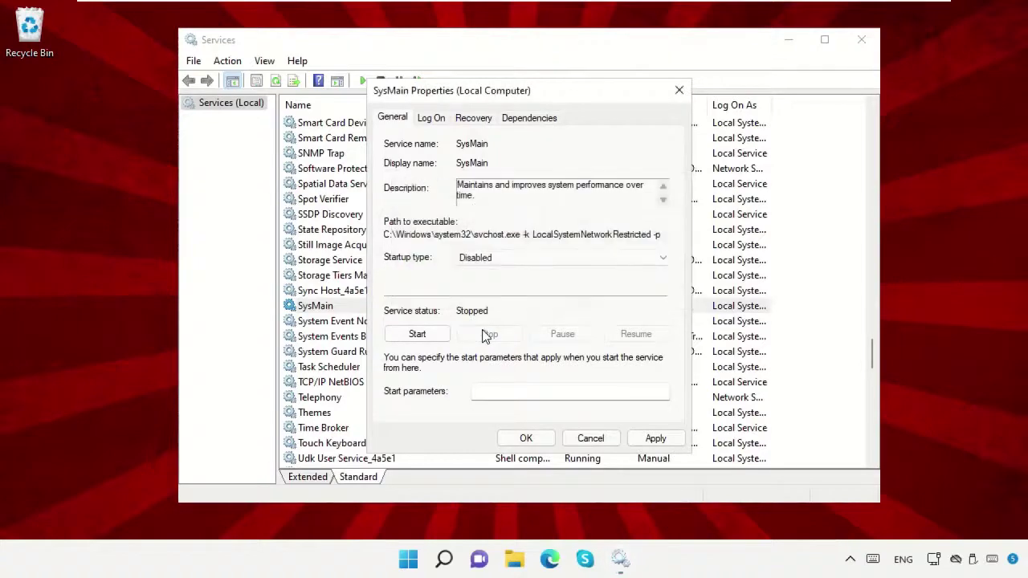
click(655, 439)
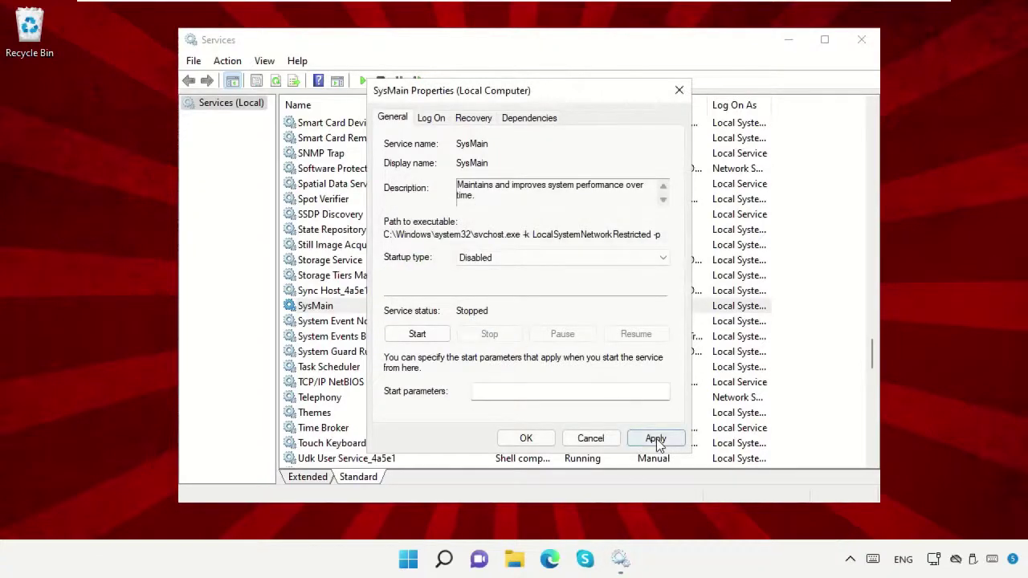
click(523, 438)
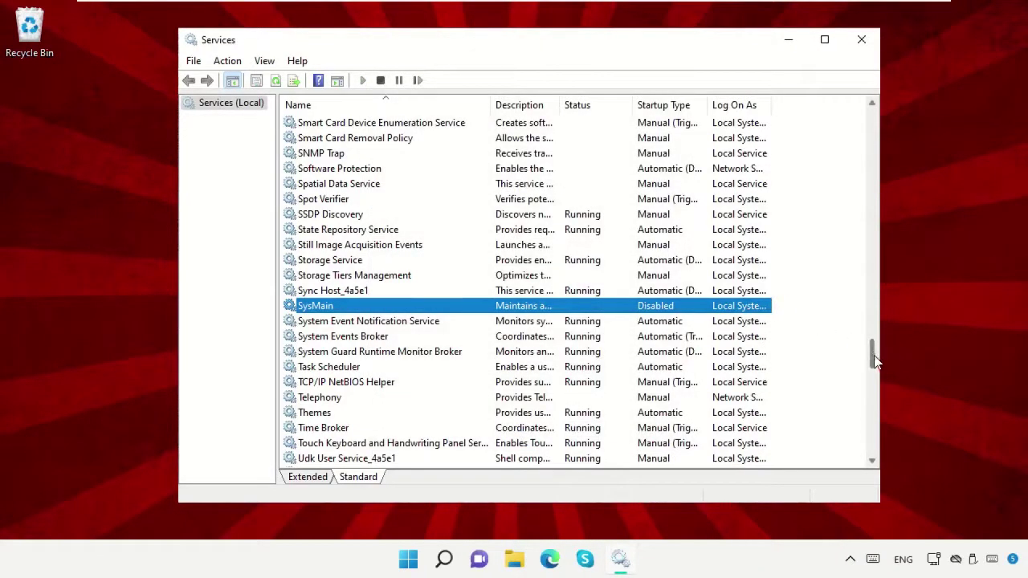
Set the Windows Update service's startup type to Automatic and apply the change
drag(875, 361, 875, 447)
click(358, 262)
right_click(359, 262)
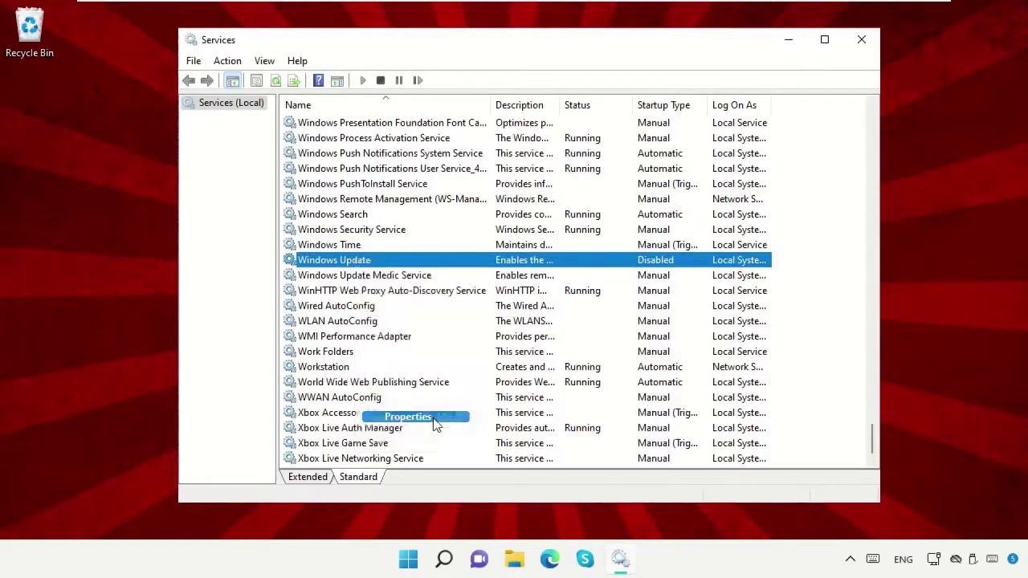
click(438, 416)
click(538, 257)
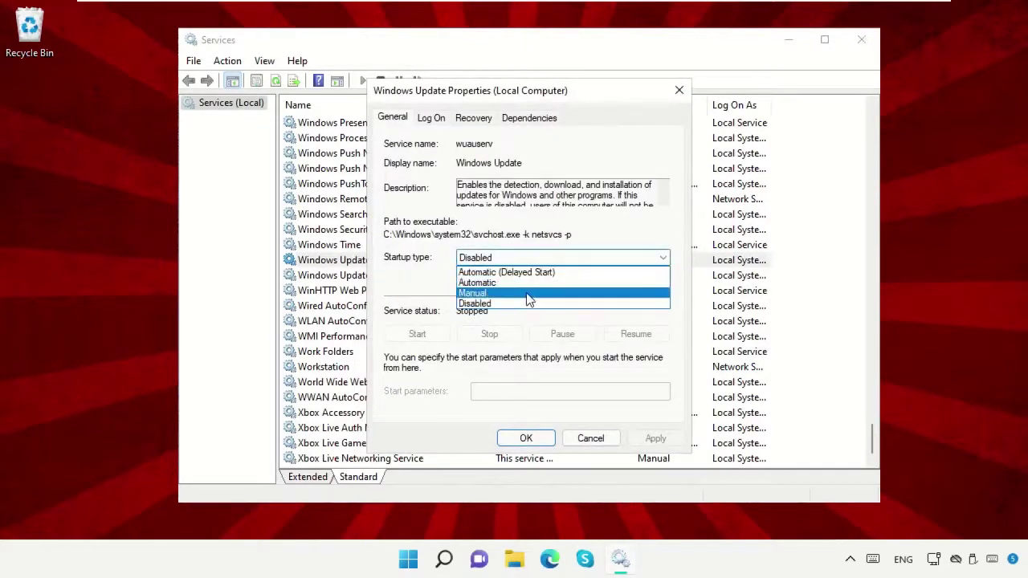
click(526, 284)
click(646, 439)
Start the Windows Update service and close its properties and the Services window
click(437, 336)
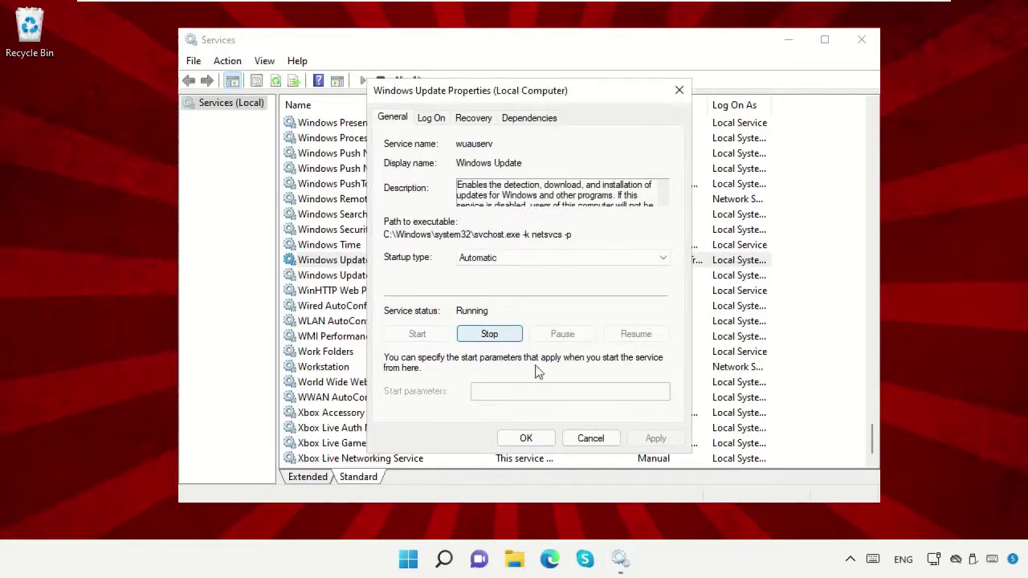
click(523, 440)
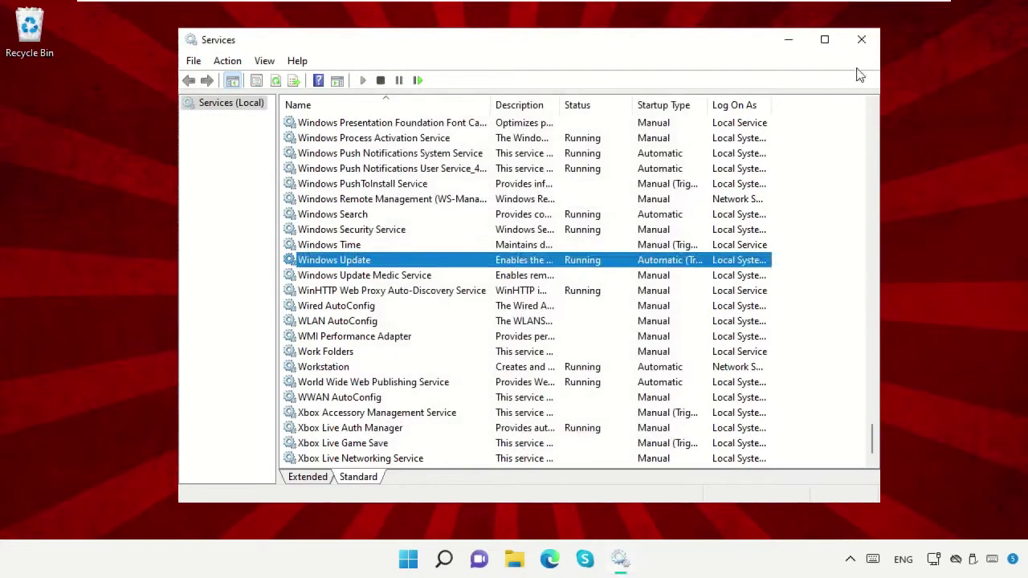
click(860, 40)
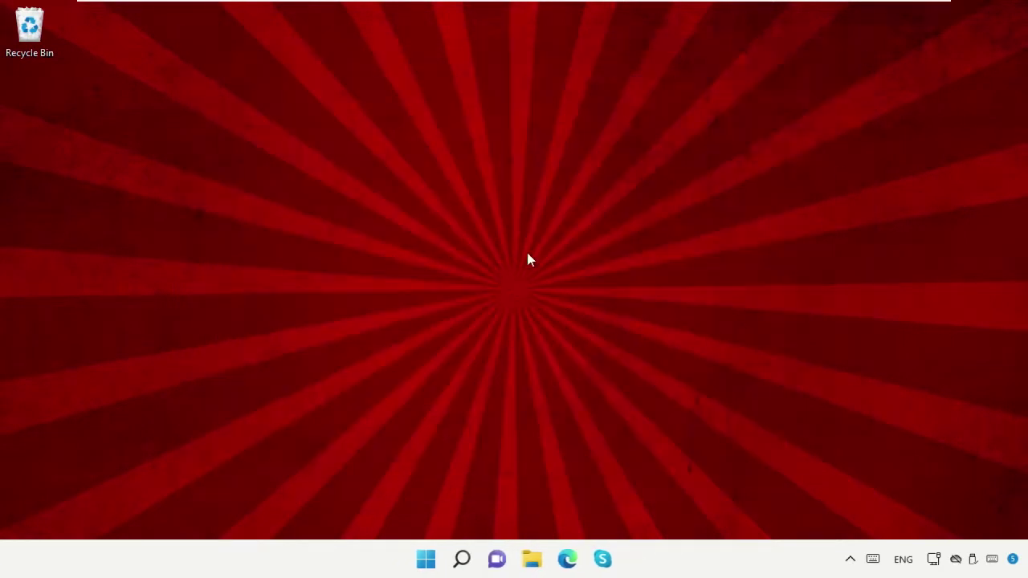
Restart the computer
right_click(417, 567)
mouse_move(432, 499)
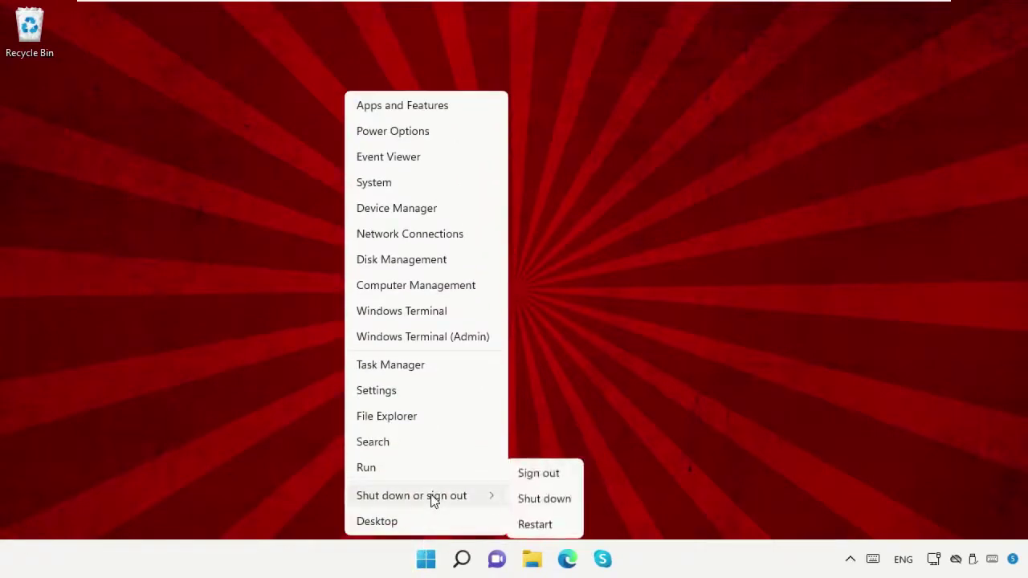
click(546, 524)
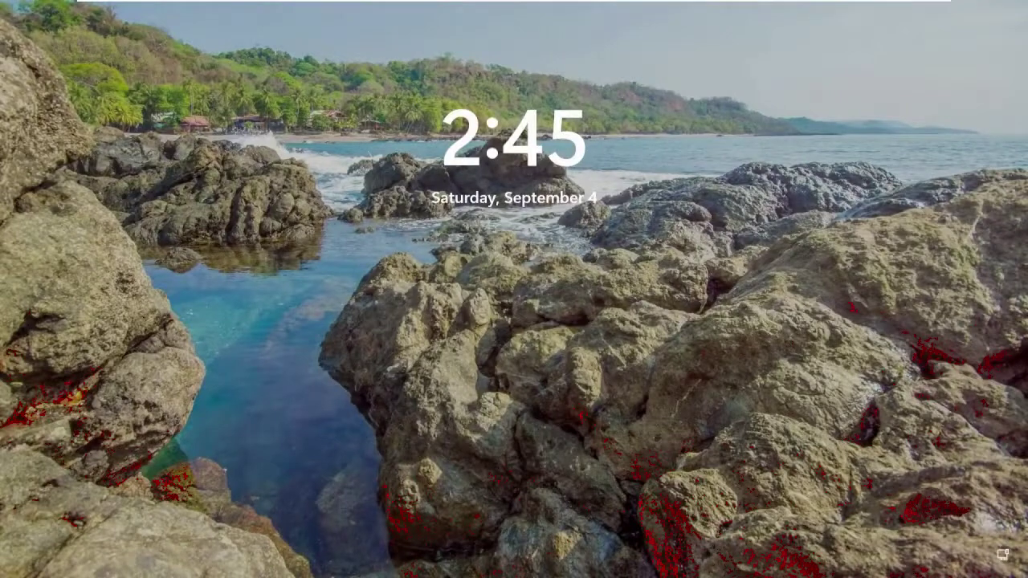
Sign in to Windows from the lock screen by entering the account password
key(Return)
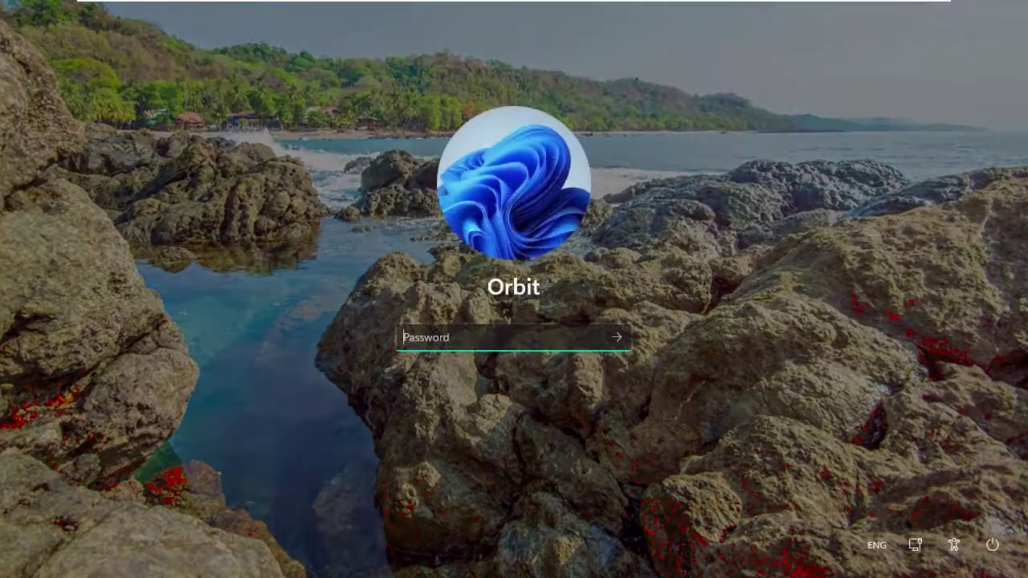
text(•••••)
key(Return)
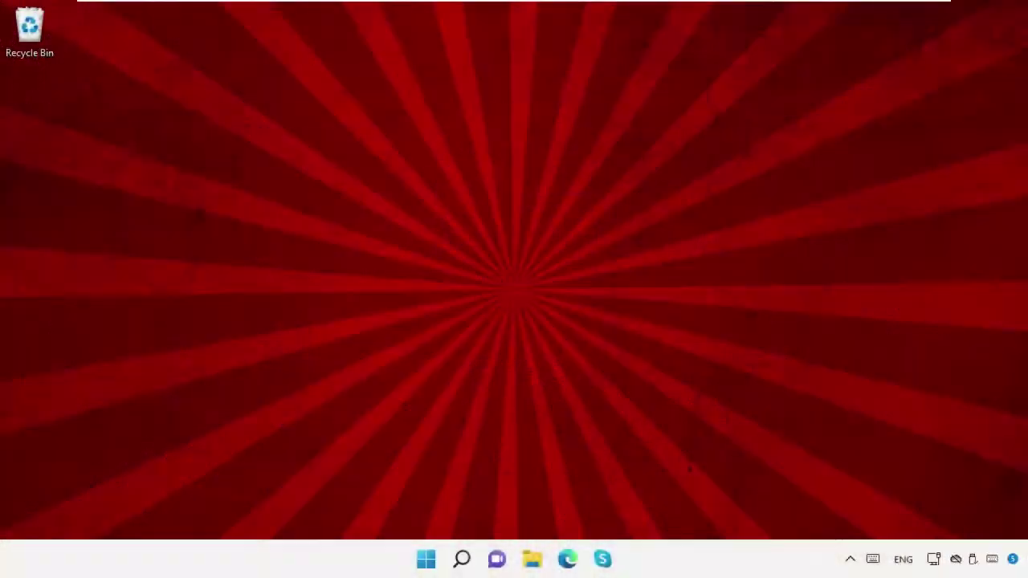
Find the Troubleshoot settings through system search and open the list of other troubleshooters
click(460, 564)
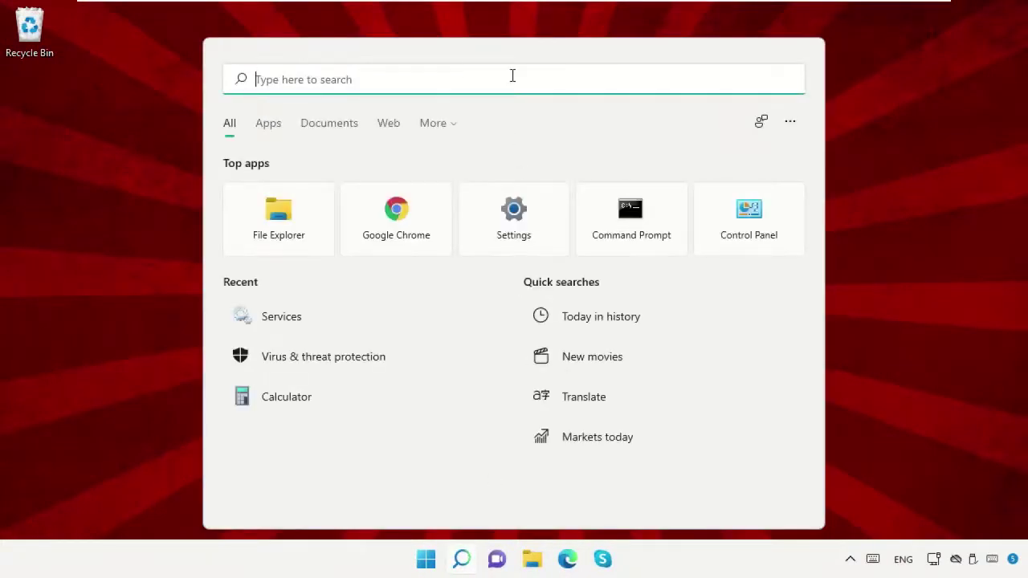
text(troubleshoot settings)
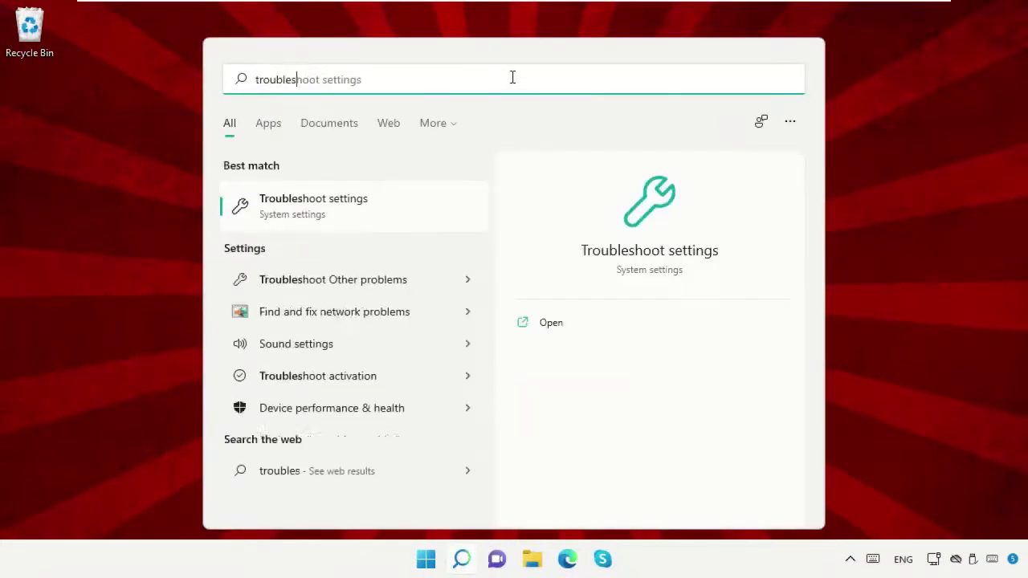
click(353, 219)
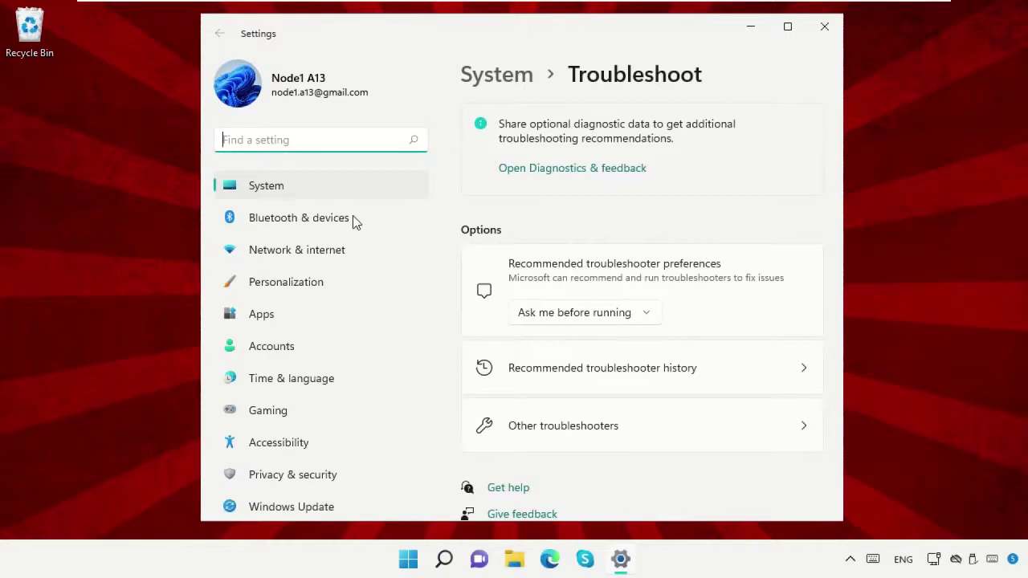
click(602, 433)
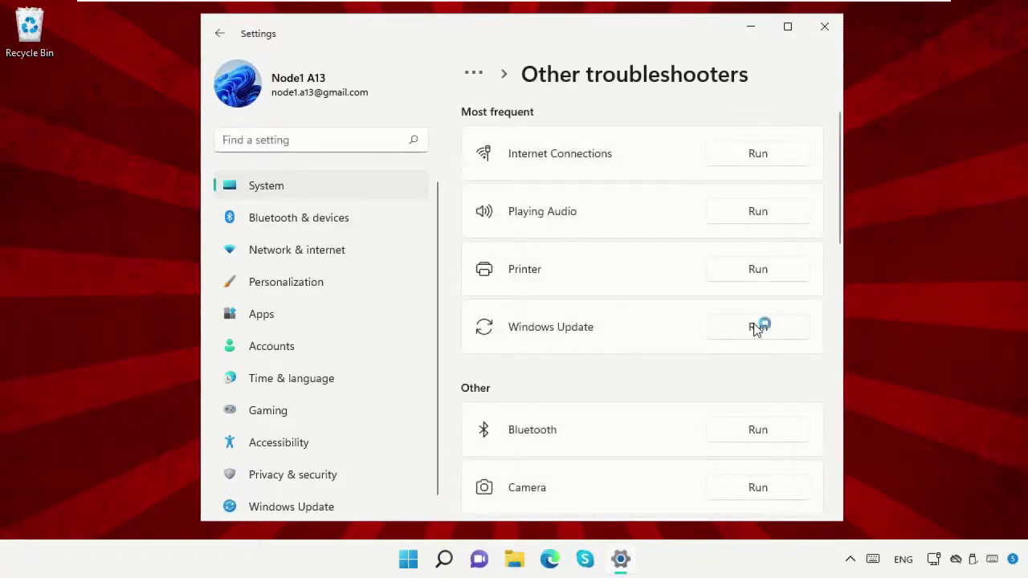
Run the Windows Update troubleshooter, then close it and the Settings window
click(758, 327)
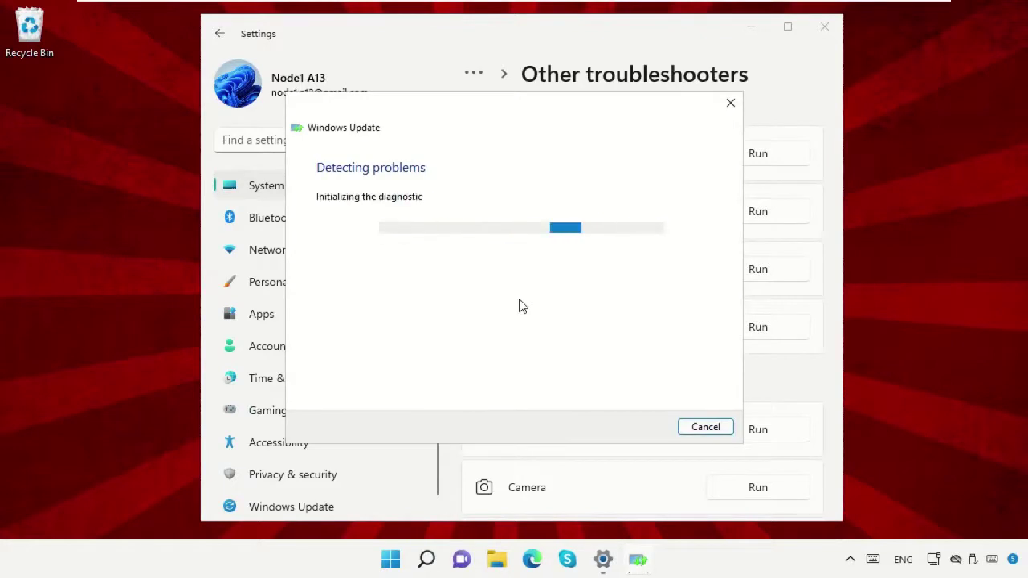
click(729, 103)
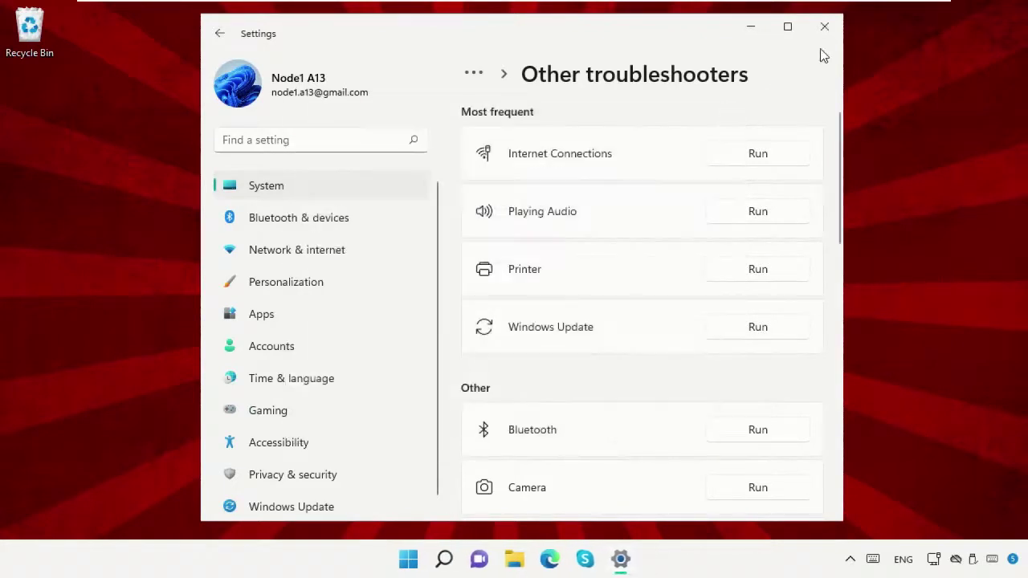
click(824, 26)
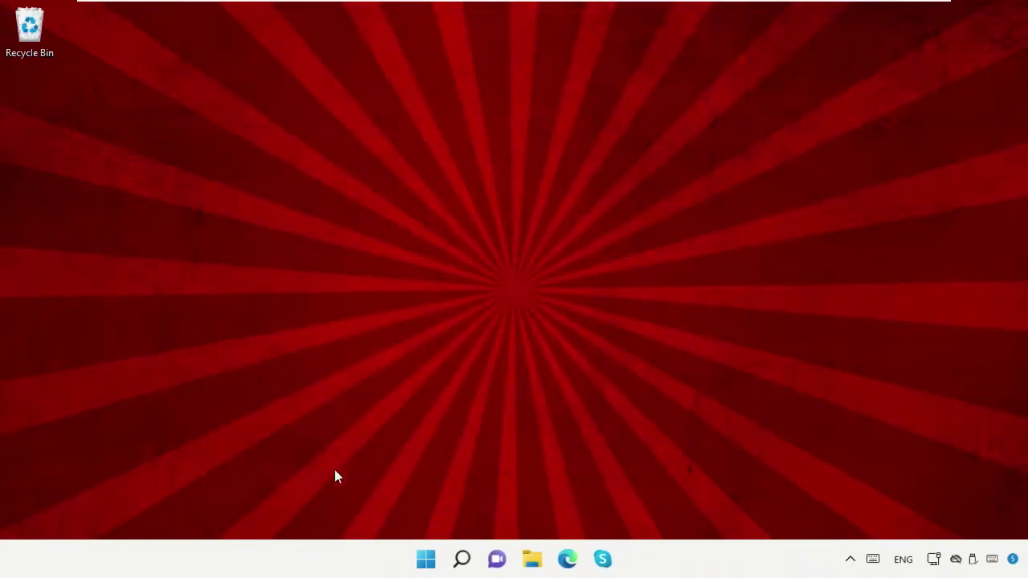
Search for Regedit and open the Registry Editor
click(459, 561)
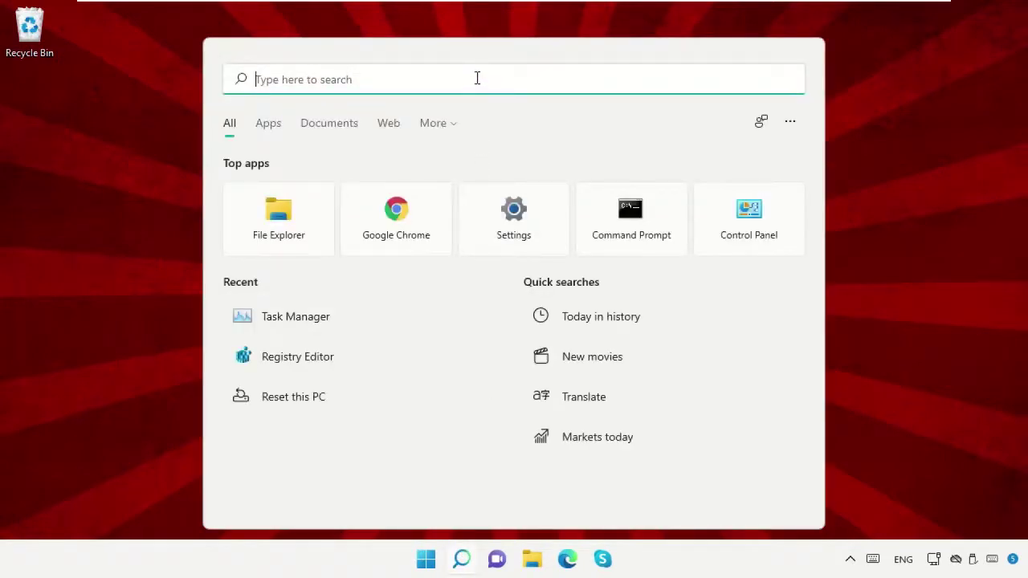
text(Regedit)
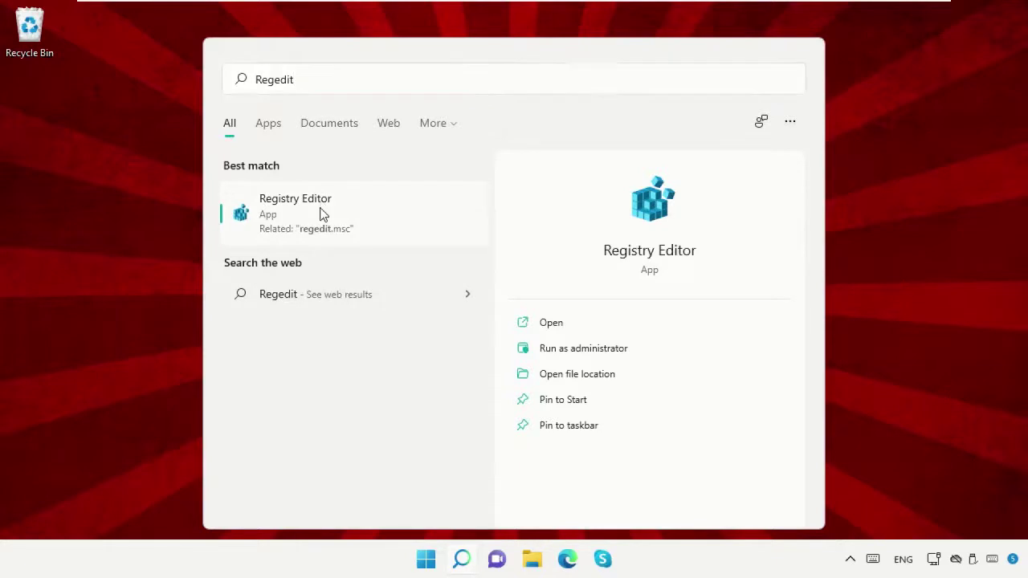
click(321, 212)
Go to the registry key HKEY_LOCAL_MACHINE\SYSTEM\CurrentControlSet\Control
click(288, 166)
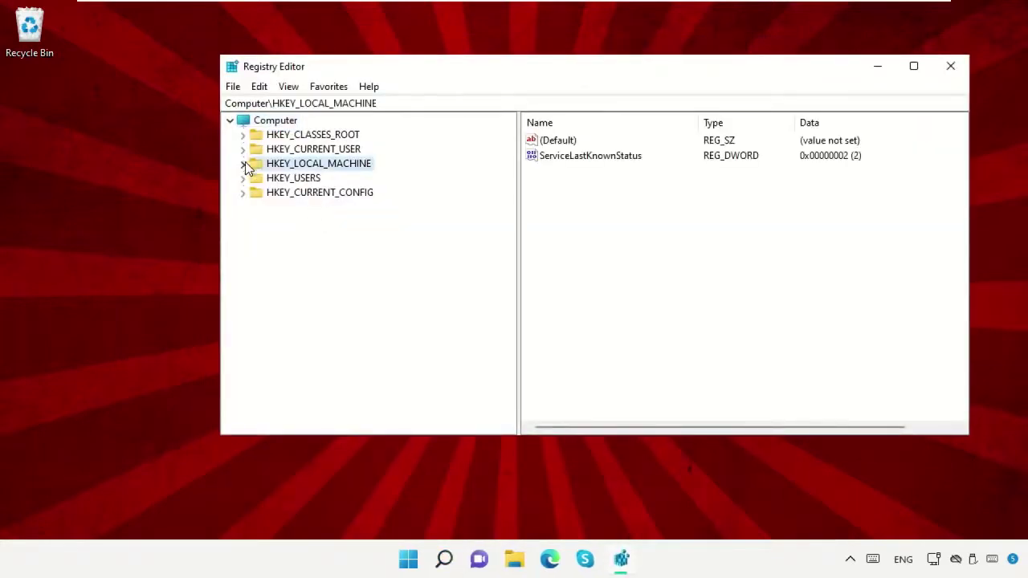
click(242, 164)
click(289, 251)
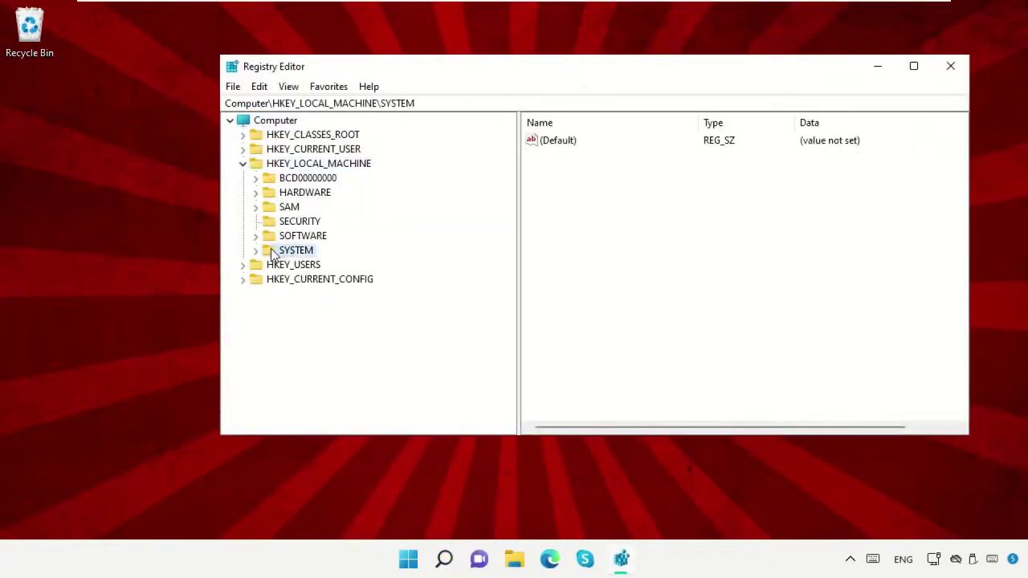
click(256, 251)
click(269, 207)
click(292, 225)
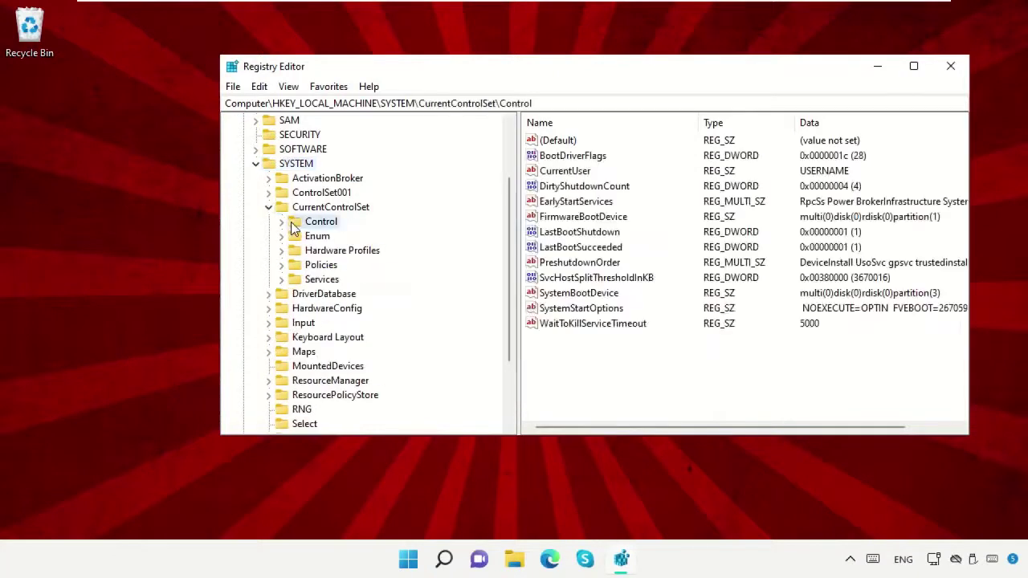
Open the SvcHostSplitThresholdInKB value for editing and clear its value data
click(551, 279)
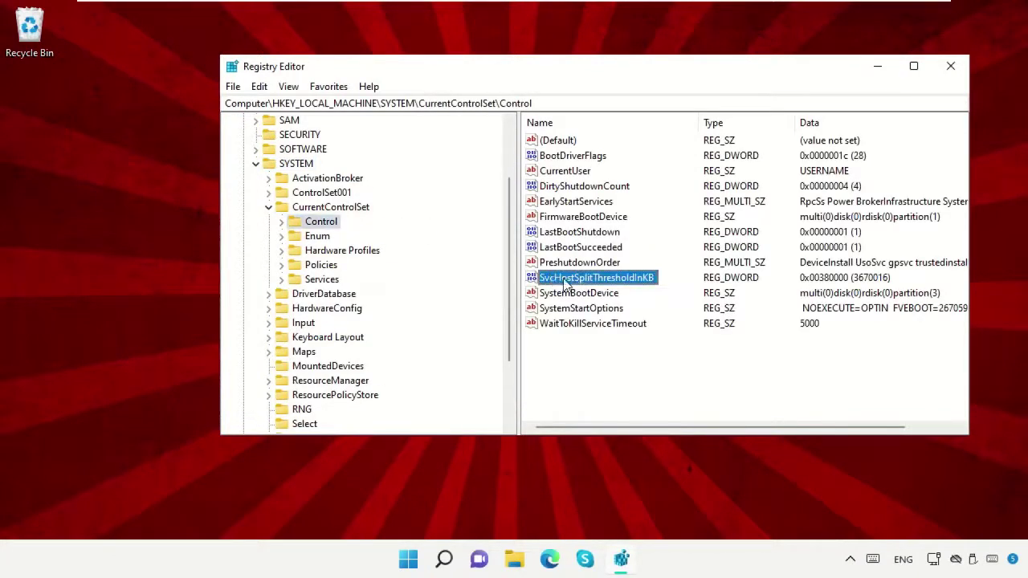
double_click(591, 278)
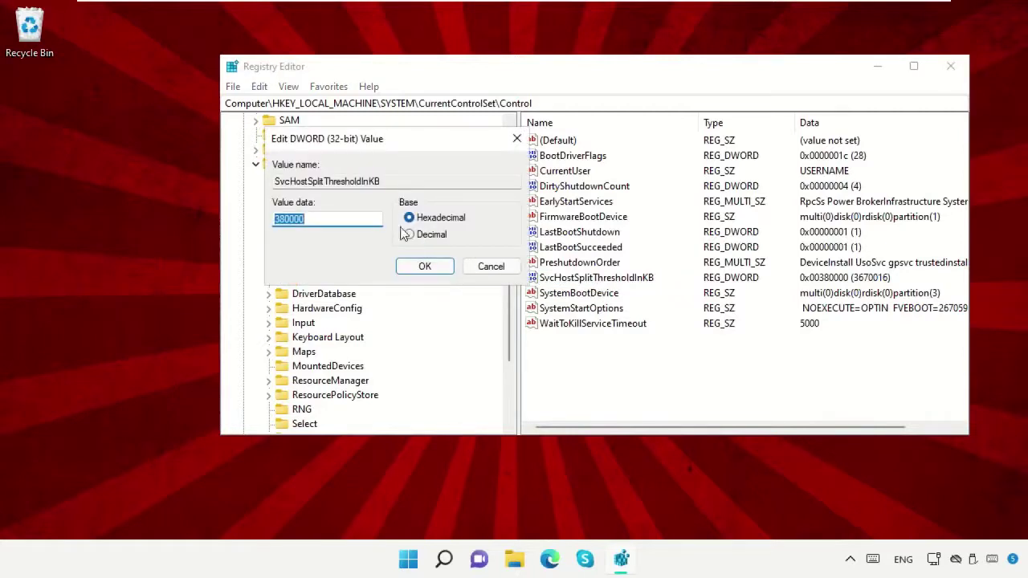
click(342, 218)
Open System Information, look up the installed physical memory (RAM) in the system summary, and close the window
click(444, 560)
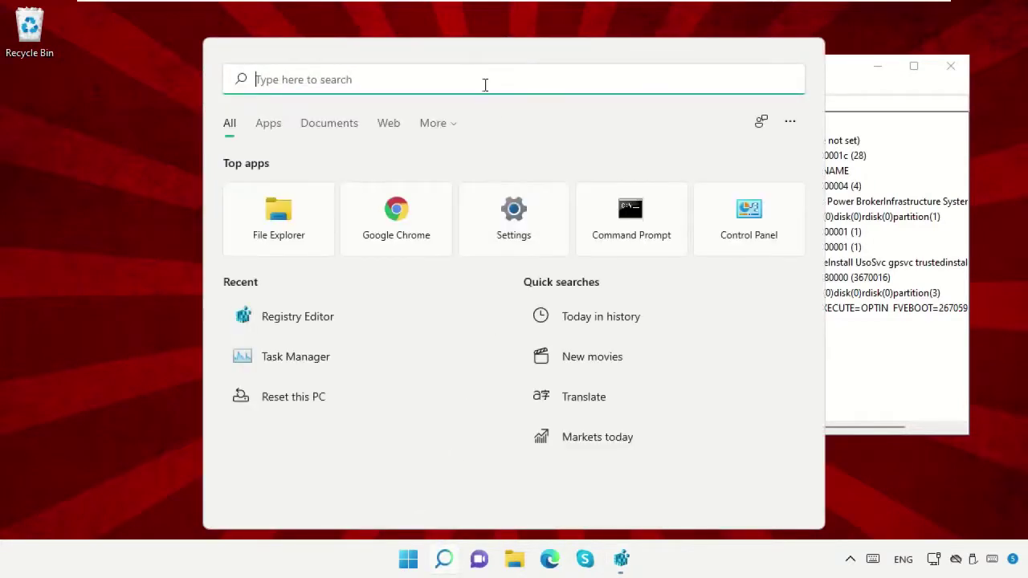
text(System information)
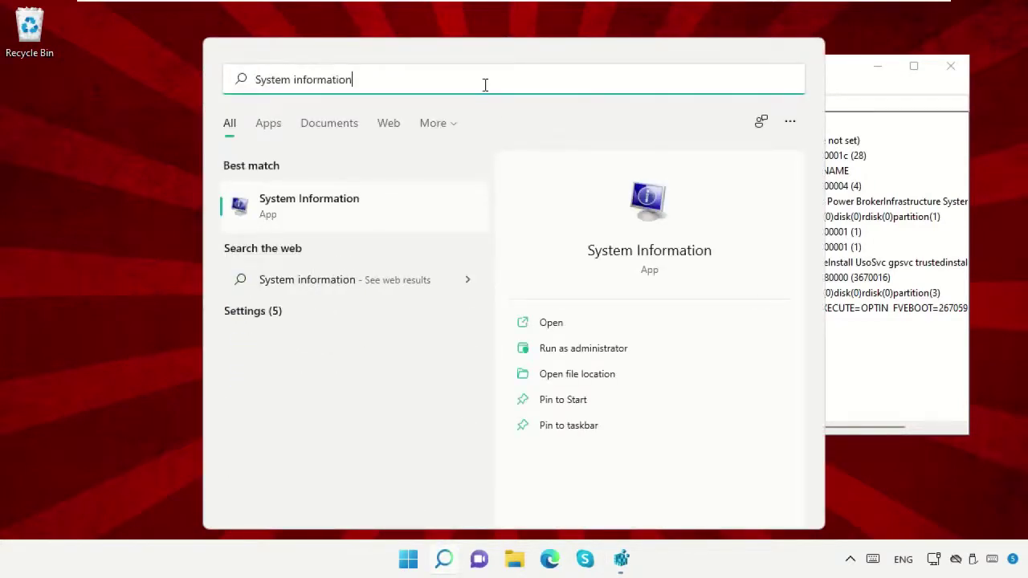
click(355, 197)
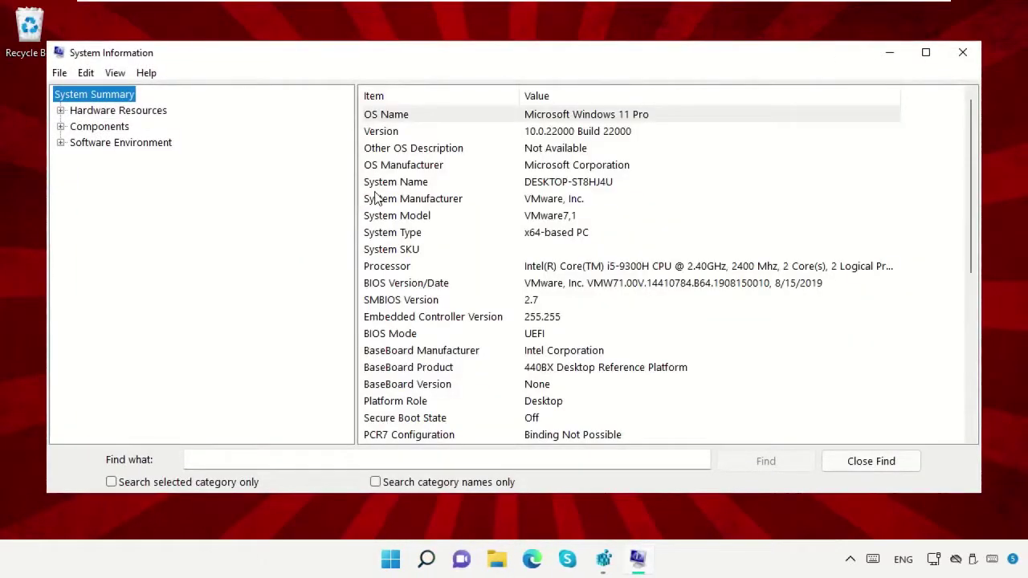
scroll(575, 256, down, 5)
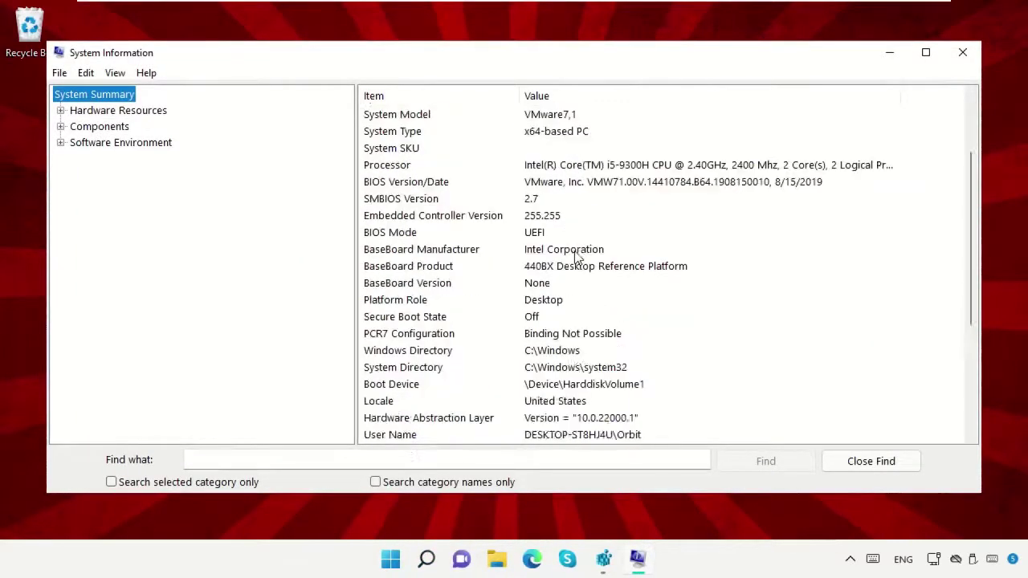
scroll(575, 255, down, 1)
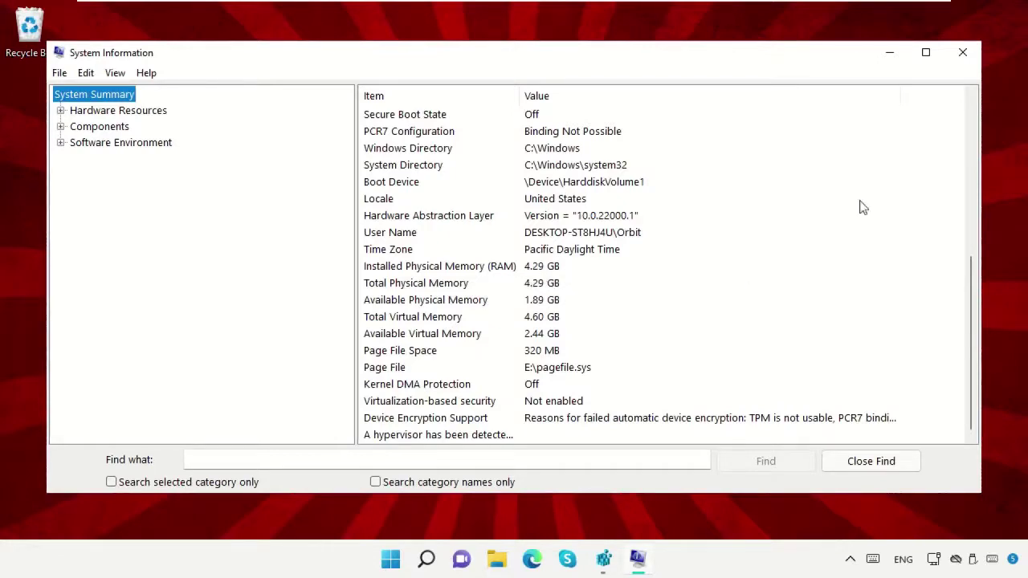
click(962, 52)
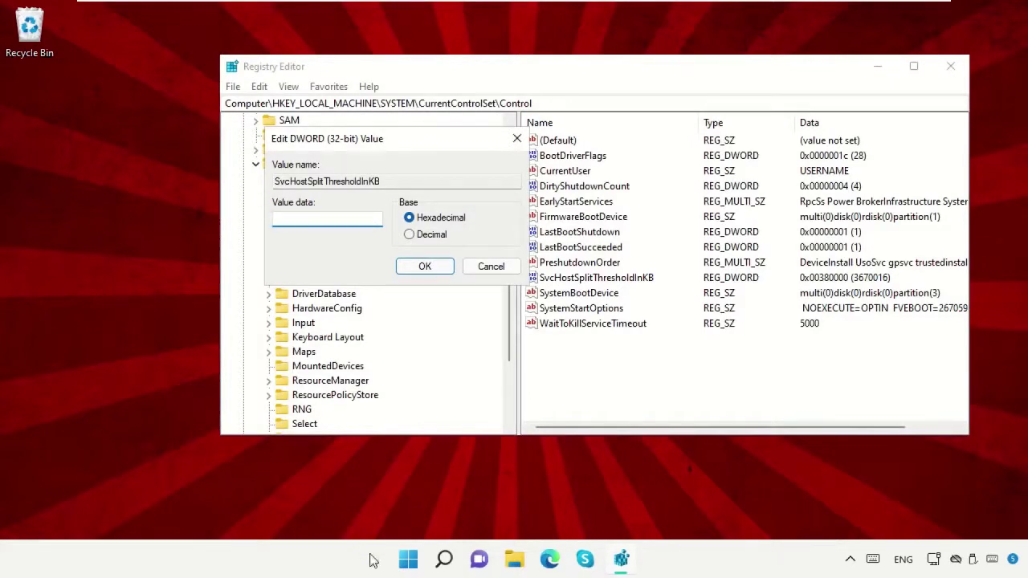
Search for and open the Calculator
click(438, 560)
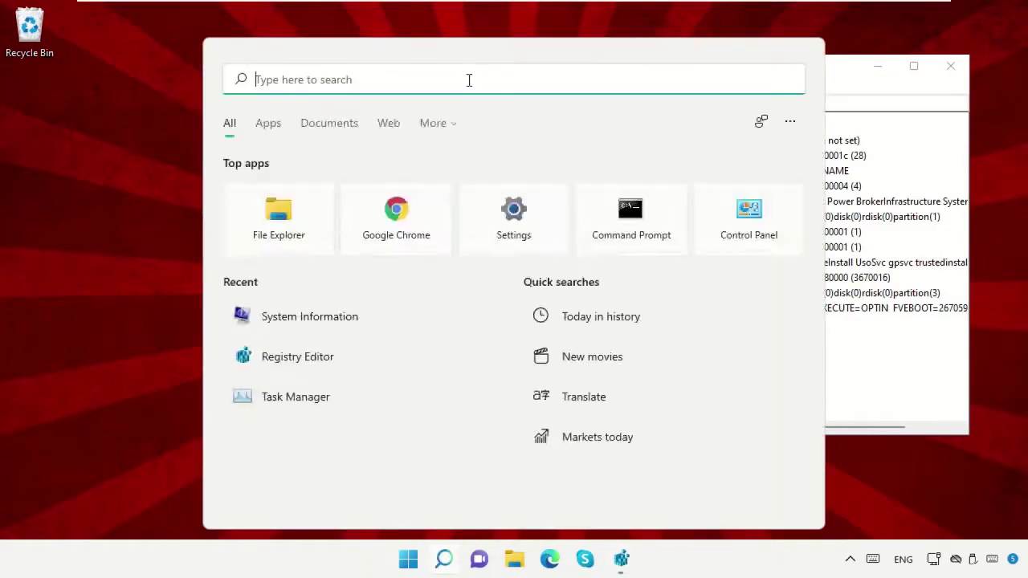
text(calculator)
click(376, 195)
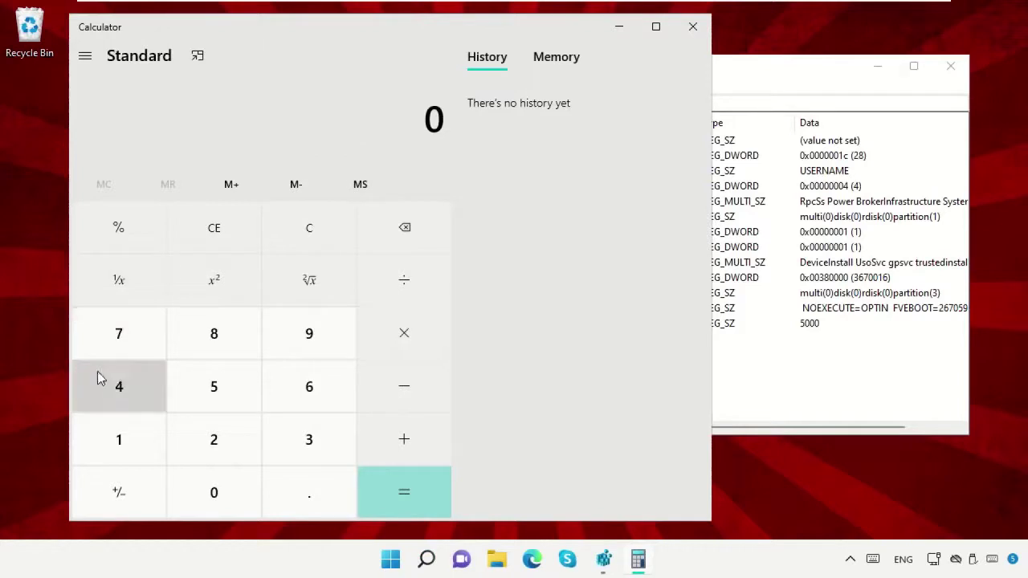
Multiply the RAM size of 4.29 GB by 1024 to convert it to megabytes
click(114, 398)
click(279, 489)
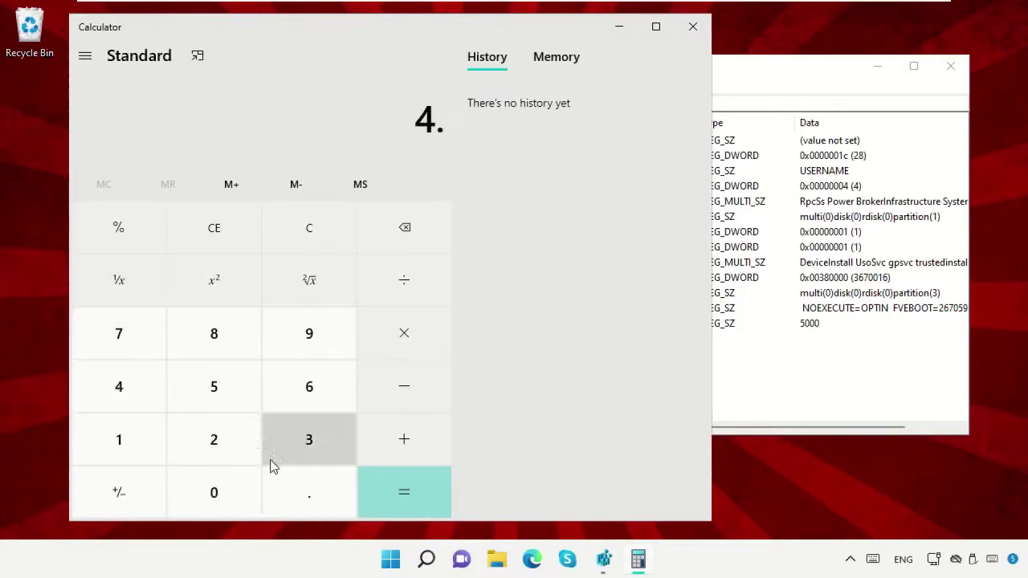
click(236, 438)
click(290, 336)
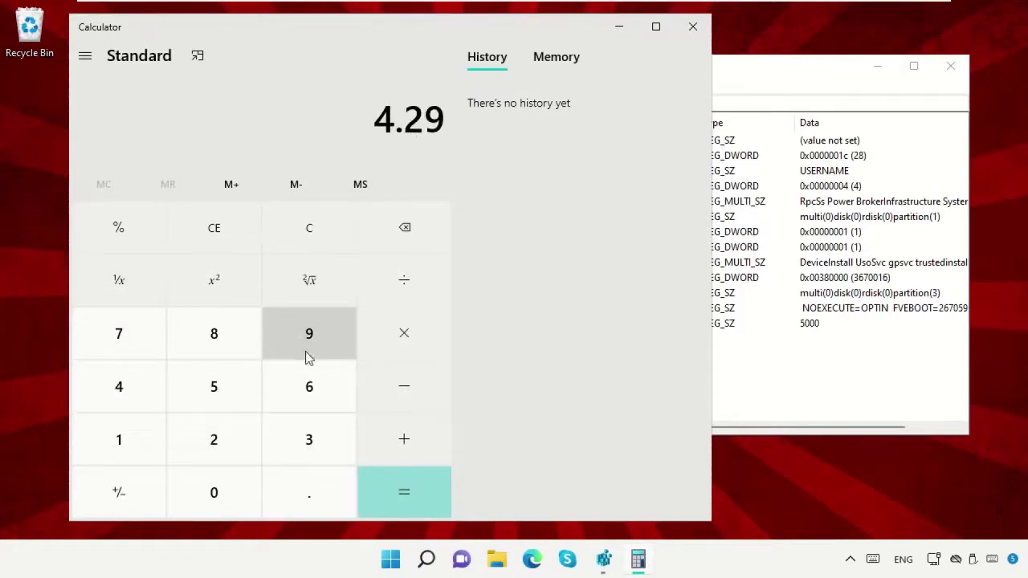
click(403, 330)
click(147, 432)
click(210, 482)
click(207, 446)
click(124, 405)
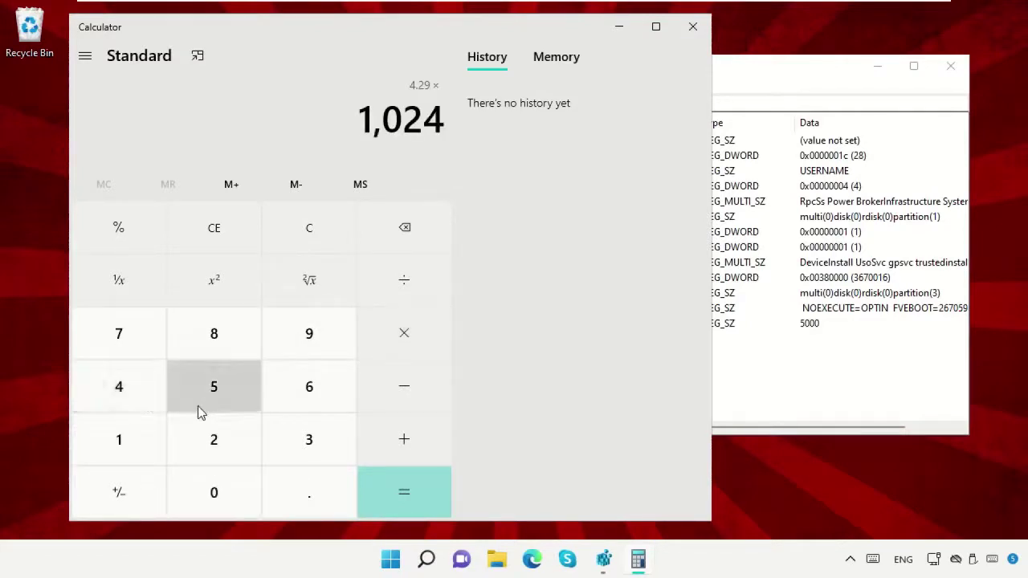
click(381, 494)
Multiply the megabyte result by 1024 again to convert it to kilobytes
click(390, 351)
text(1)
click(204, 491)
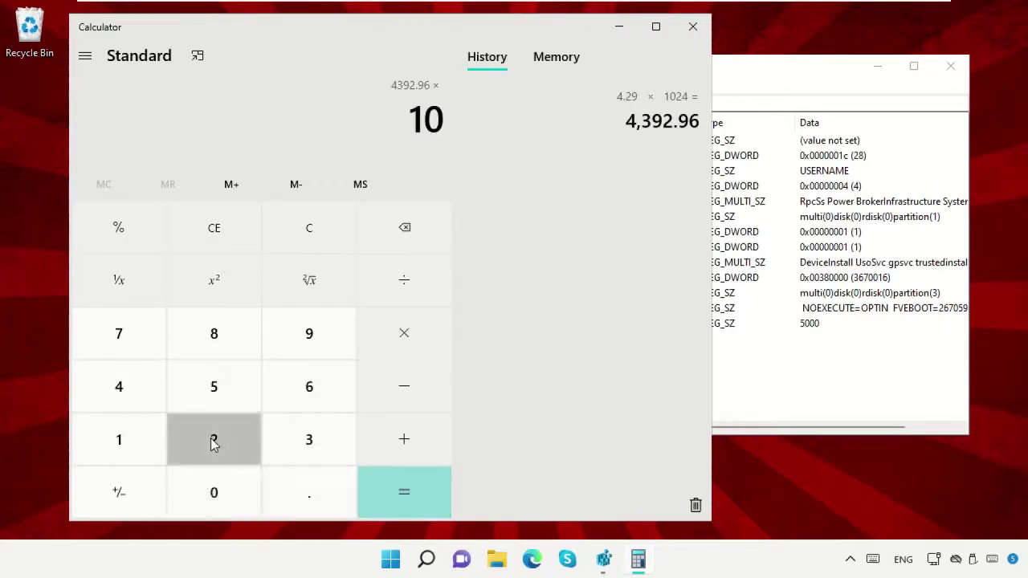
click(212, 440)
click(137, 388)
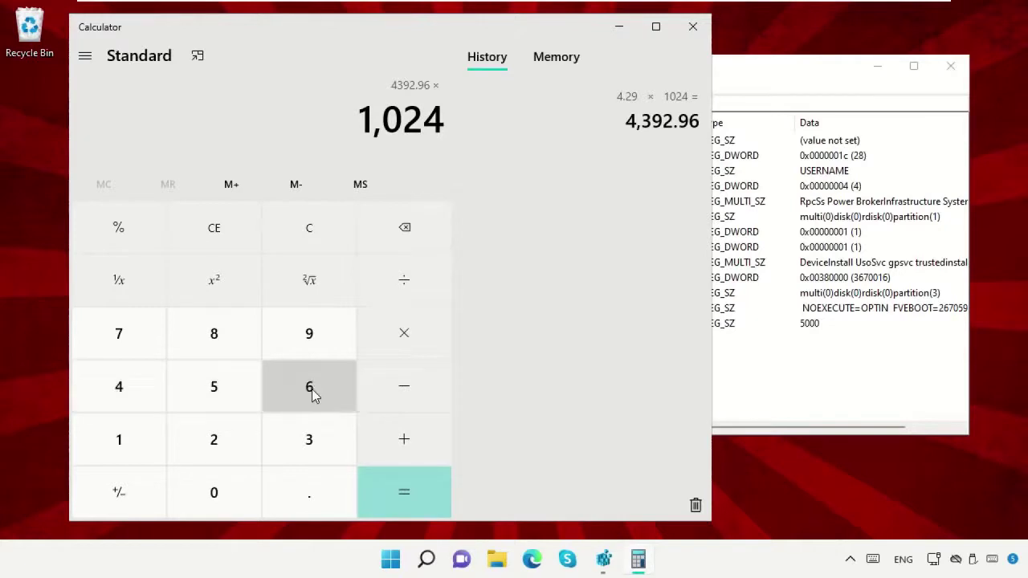
click(389, 499)
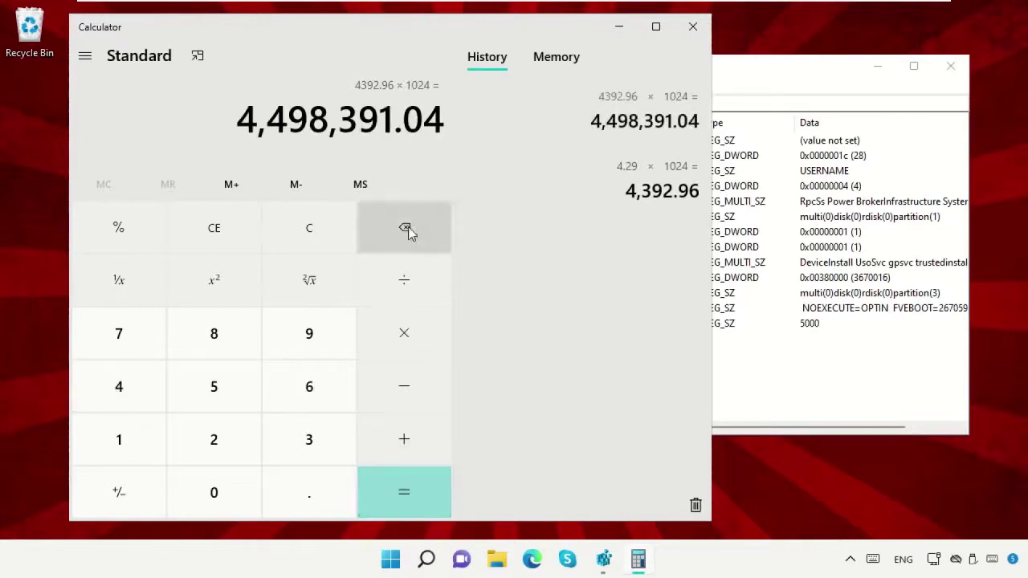
Copy the whole-number part of the kilobyte result, without its decimals, and return to the Registry Editor
drag(395, 130, 239, 136)
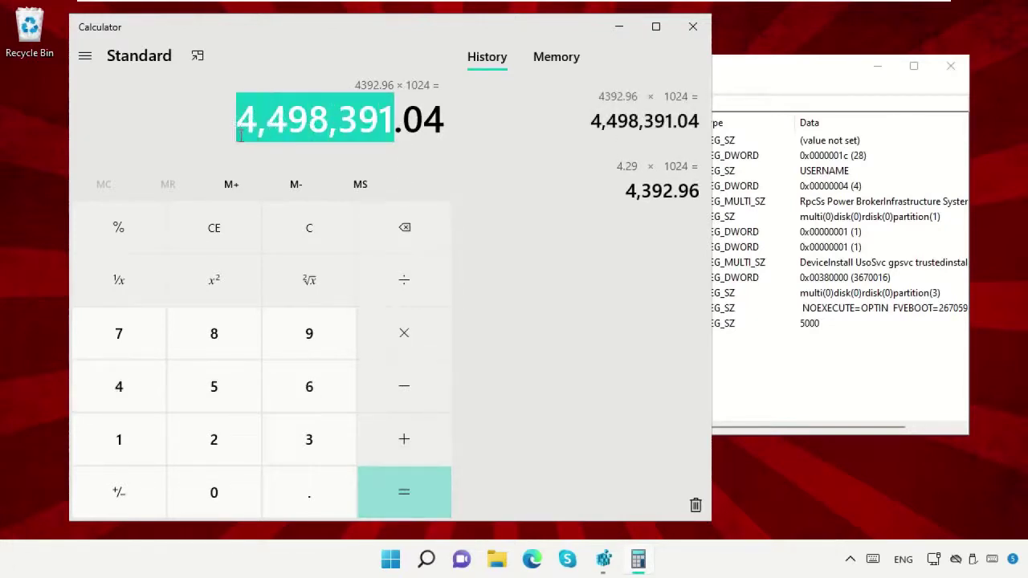
right_click(273, 130)
click(320, 144)
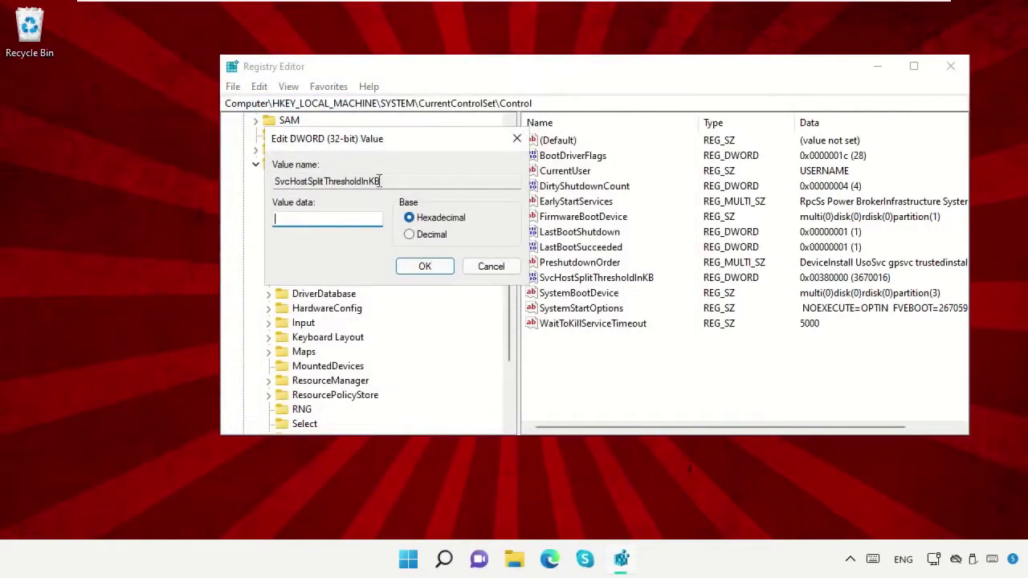
Set the SvcHostSplitThresholdInKB value data to 449839 in hexadecimal, confirm it, and close the Registry Editor
right_click(337, 214)
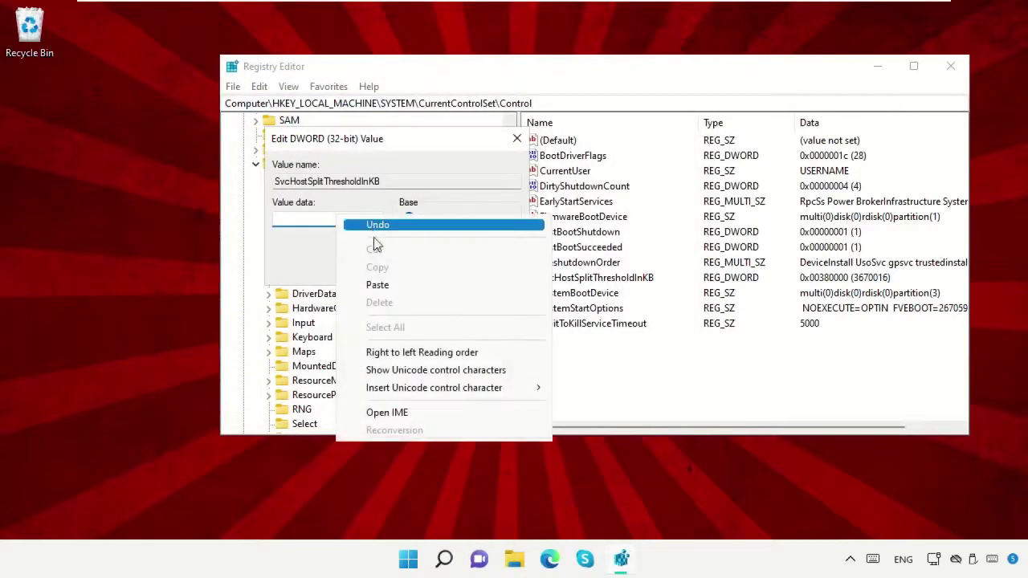
click(377, 285)
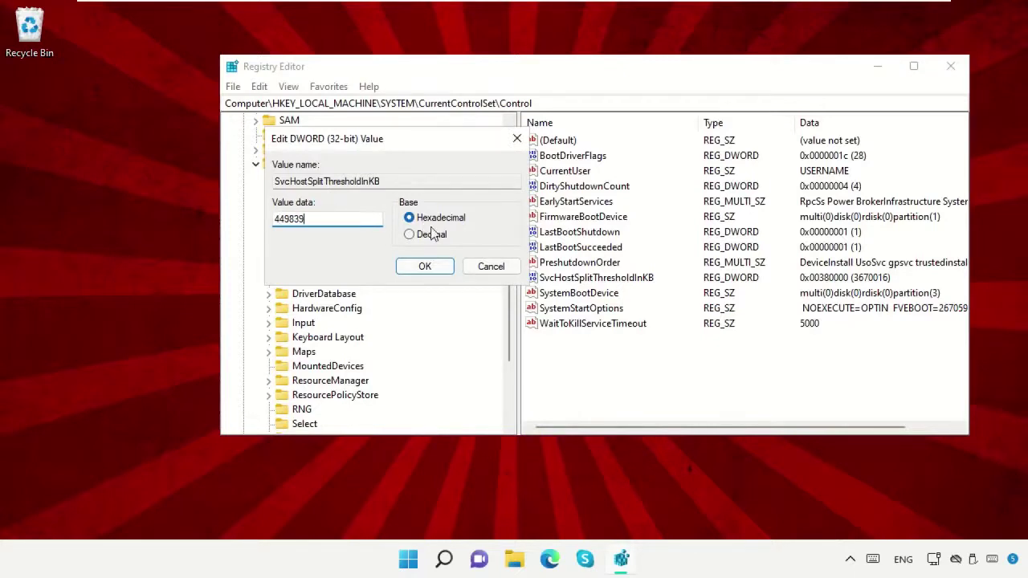
click(432, 268)
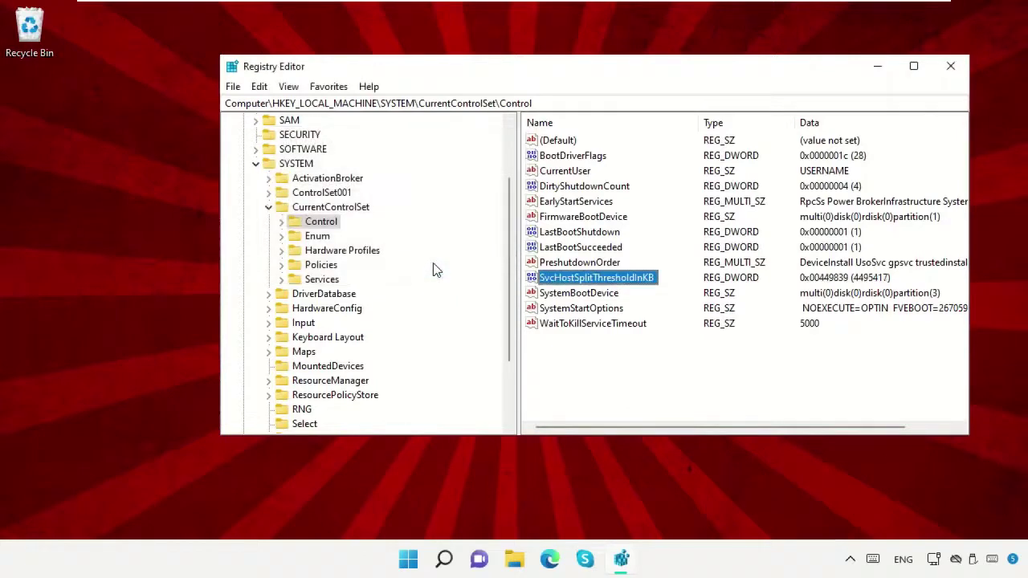
click(665, 293)
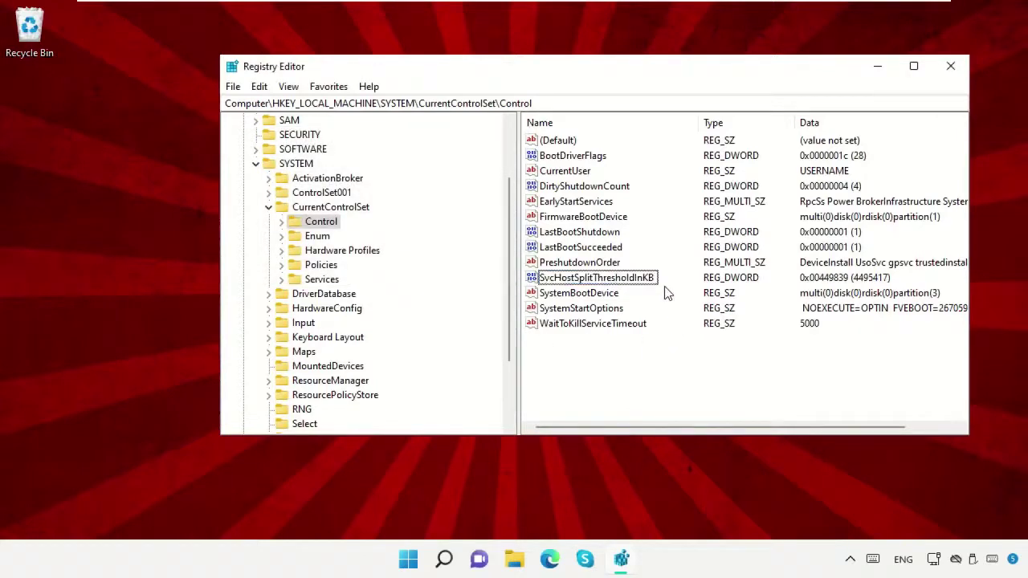
click(950, 66)
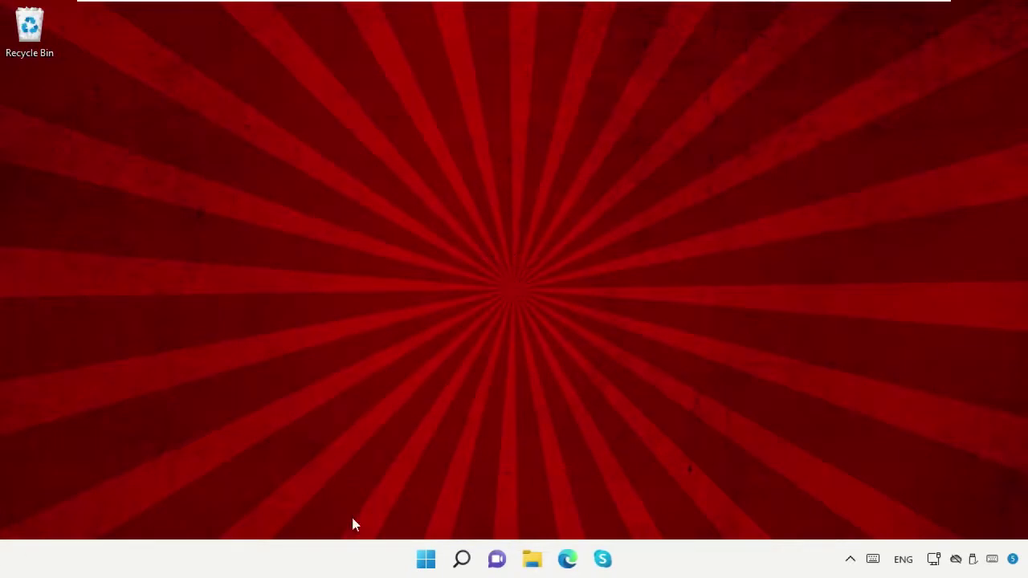
Launch Event Viewer by running the Eventvwr command
right_click(425, 558)
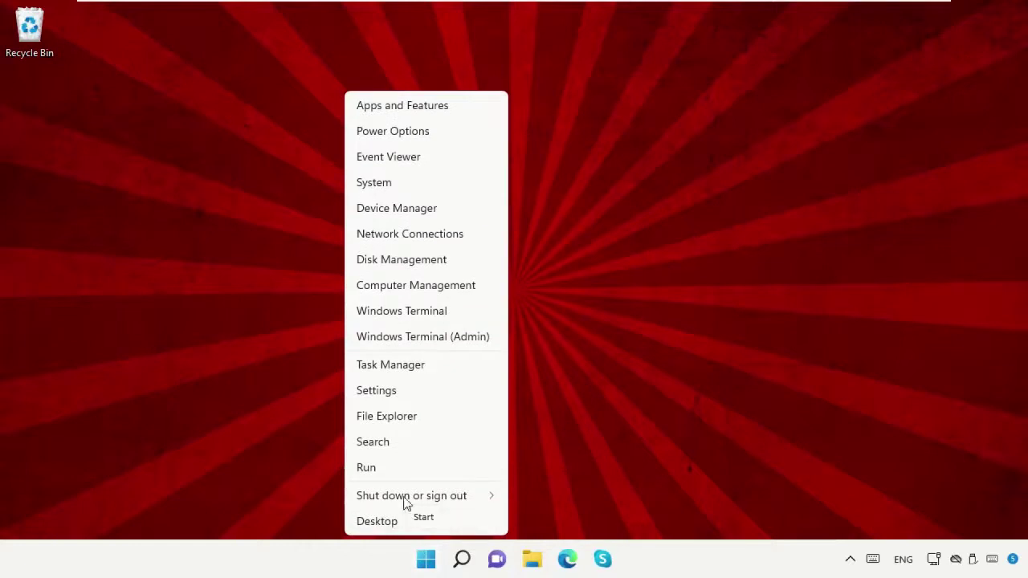
click(393, 469)
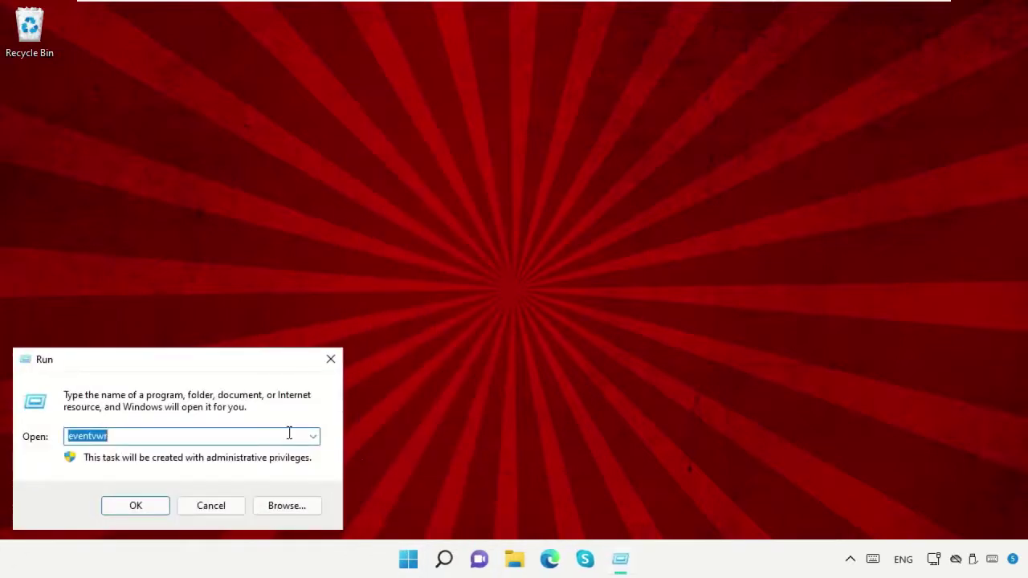
key(BackSpace)
text(Eventvwr)
click(131, 506)
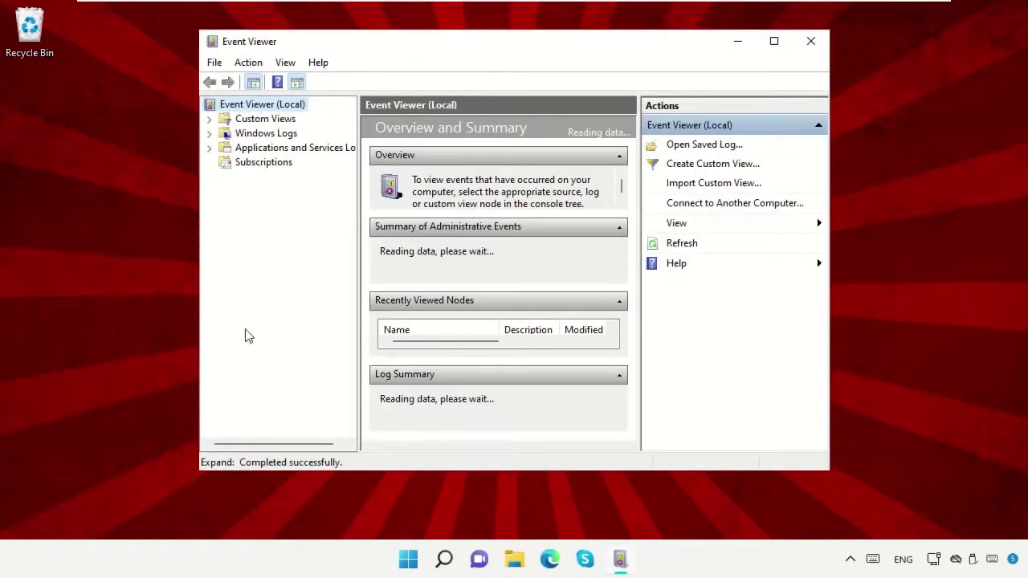
Expand Windows Logs and clear the Application log without saving its contents
click(238, 135)
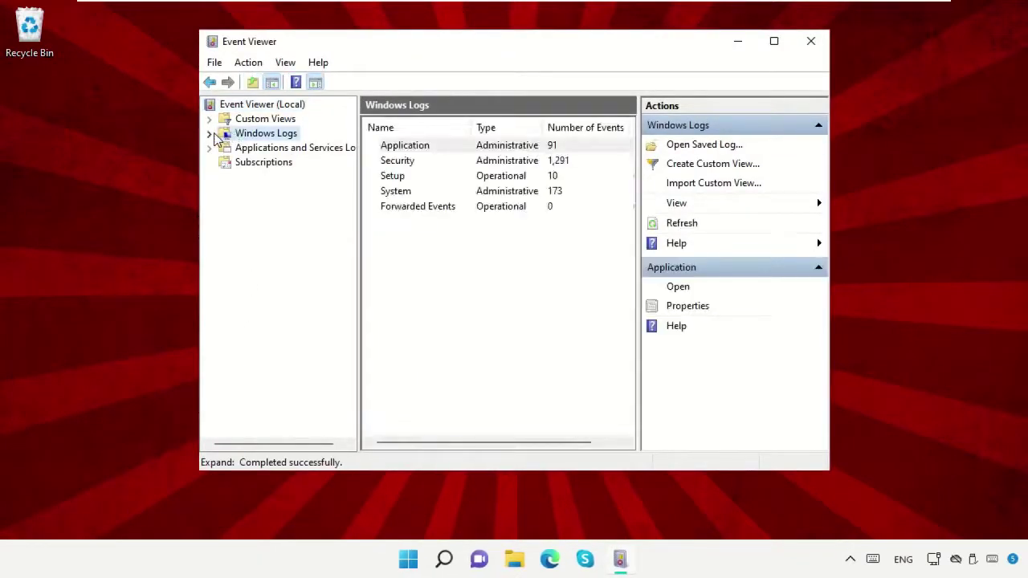
click(210, 134)
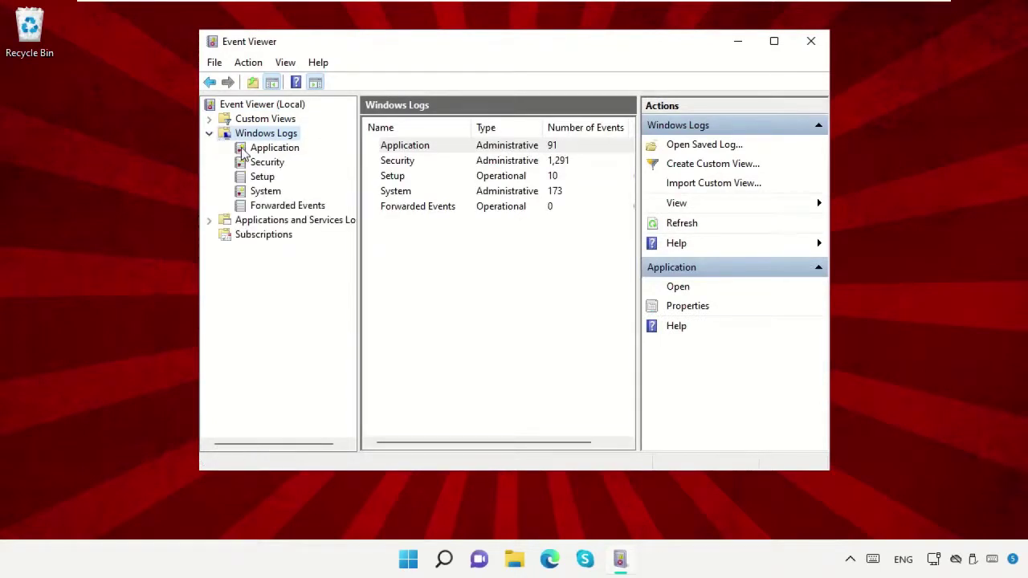
click(244, 152)
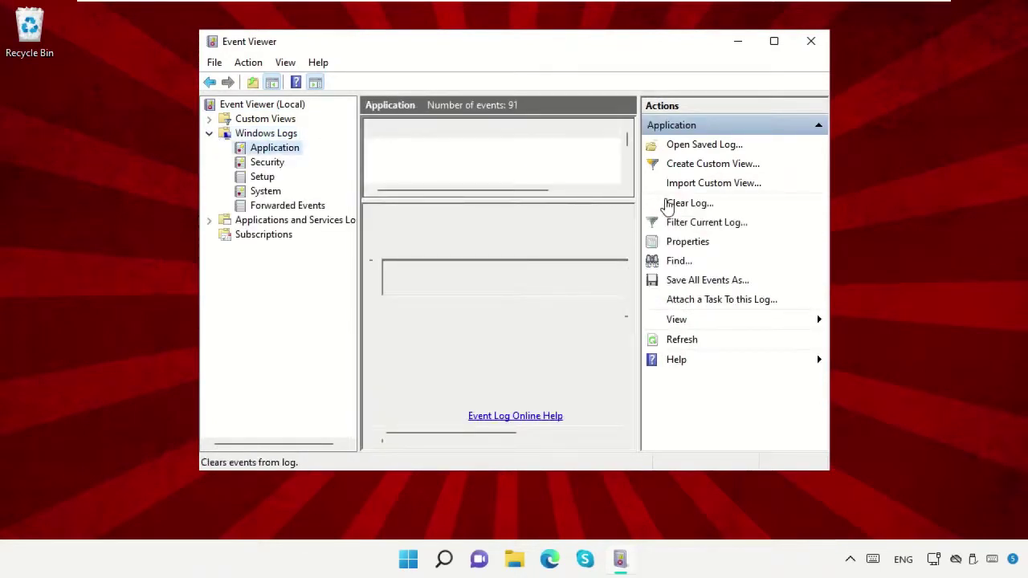
click(671, 202)
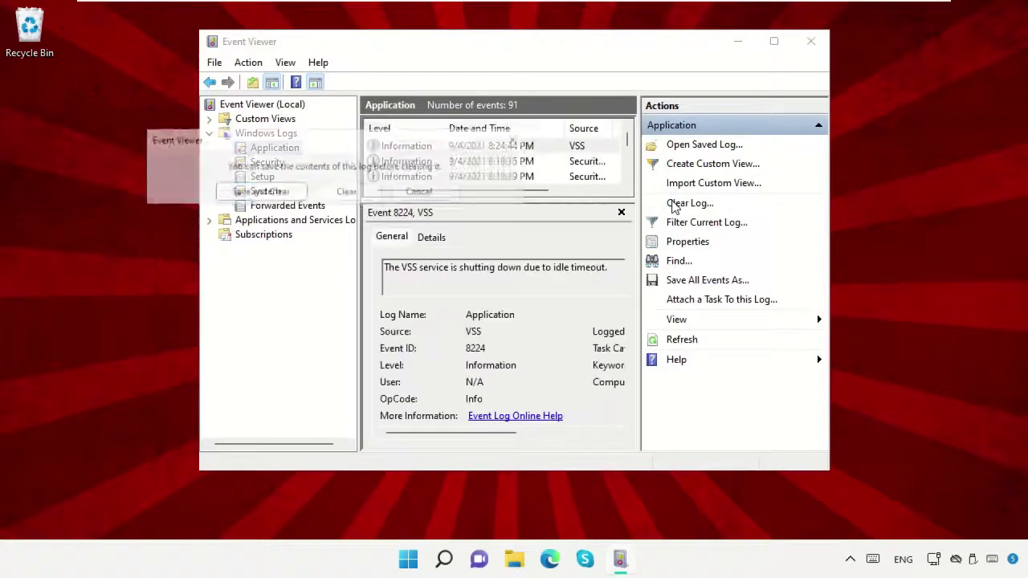
click(369, 191)
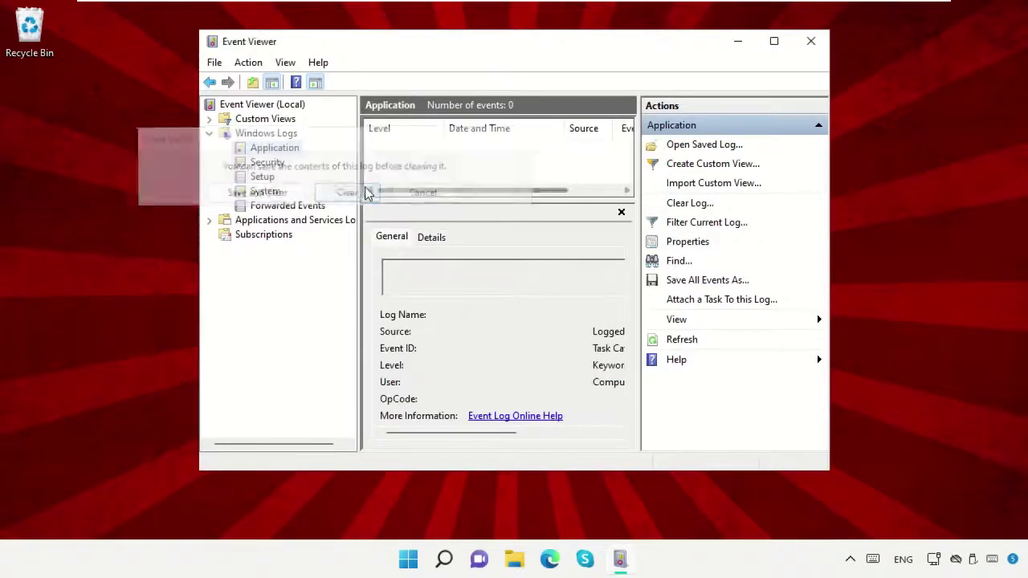
Clear the Security log and the Setup log under Windows Logs without saving their contents
click(272, 162)
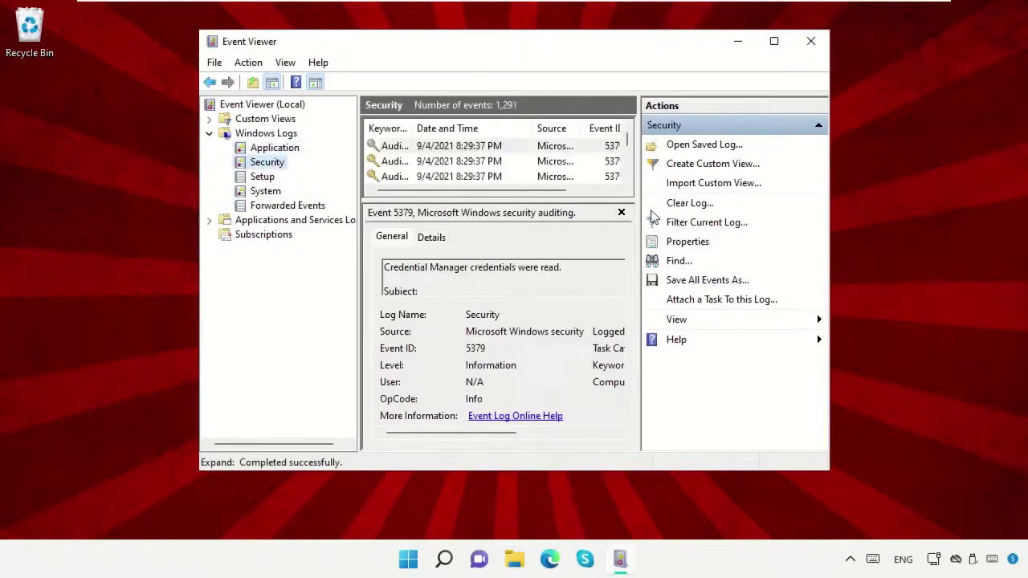
click(701, 205)
click(243, 89)
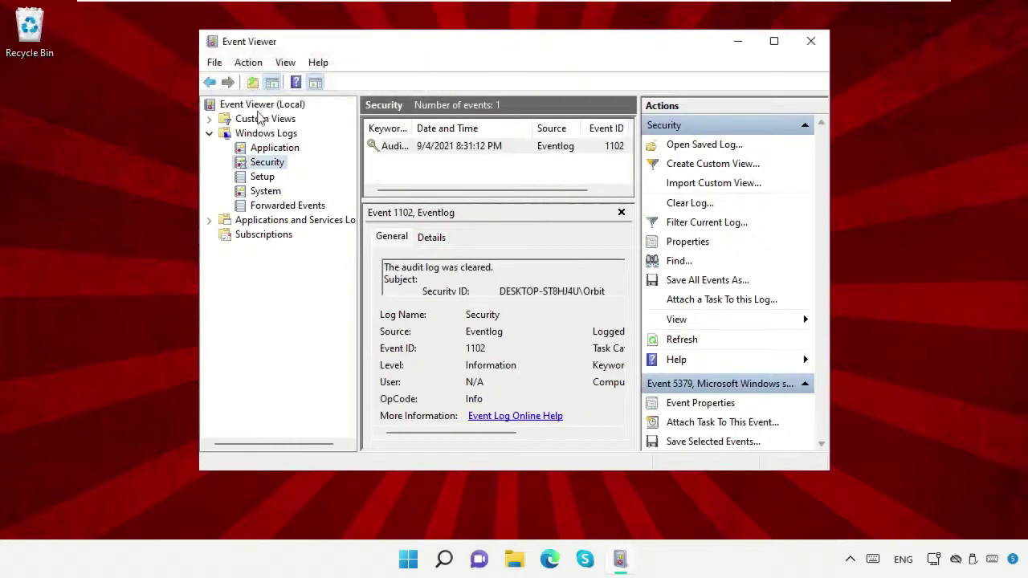
click(262, 177)
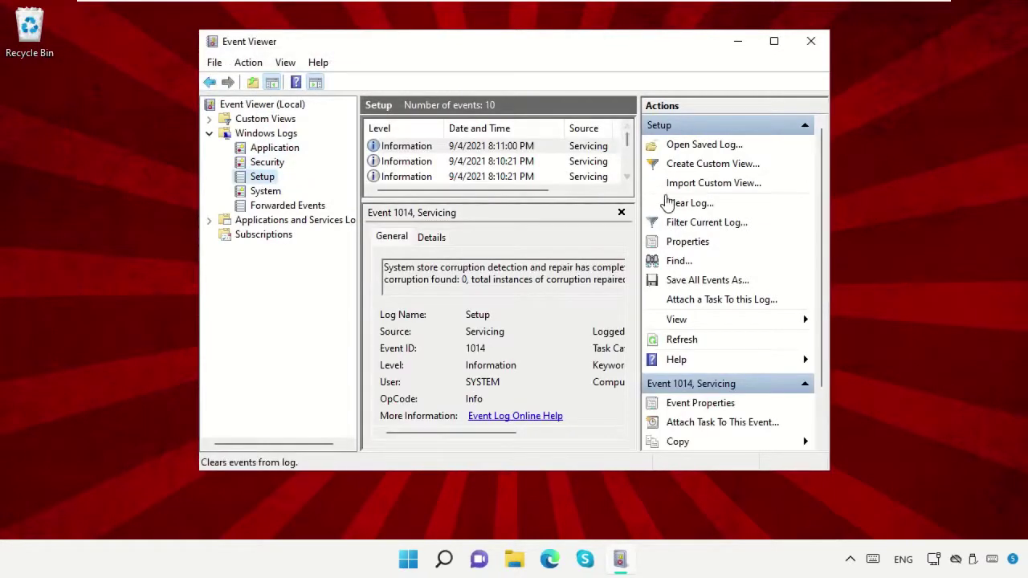
click(674, 203)
click(261, 108)
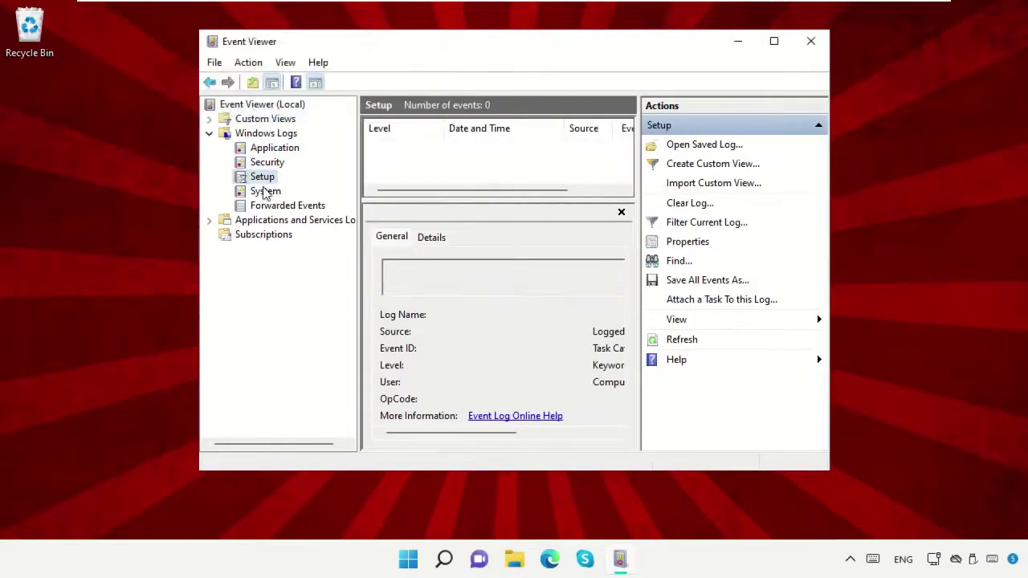
Clear the System and Forwarded Events logs without saving their contents, and close Event Viewer
click(265, 191)
click(681, 203)
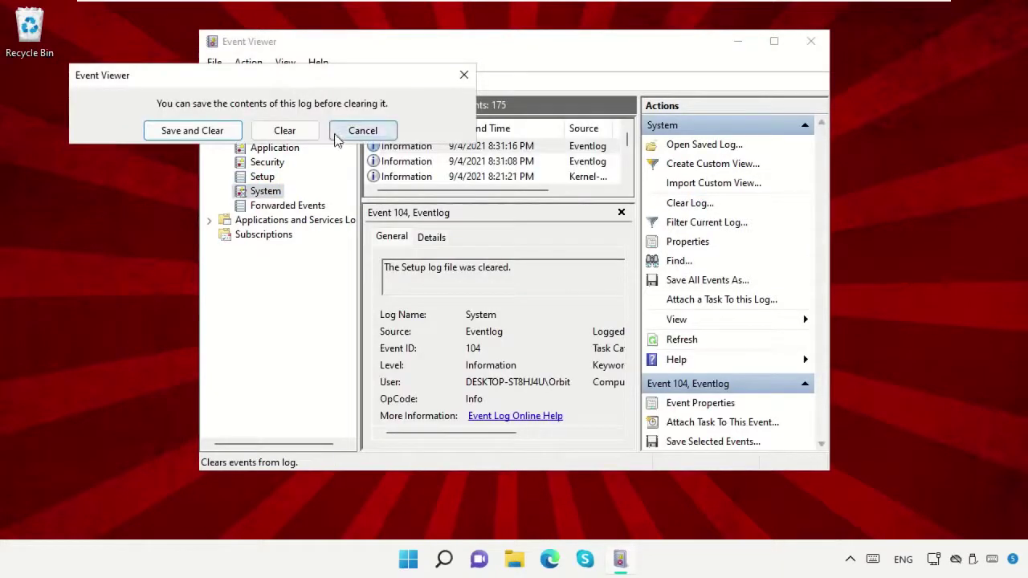
click(304, 129)
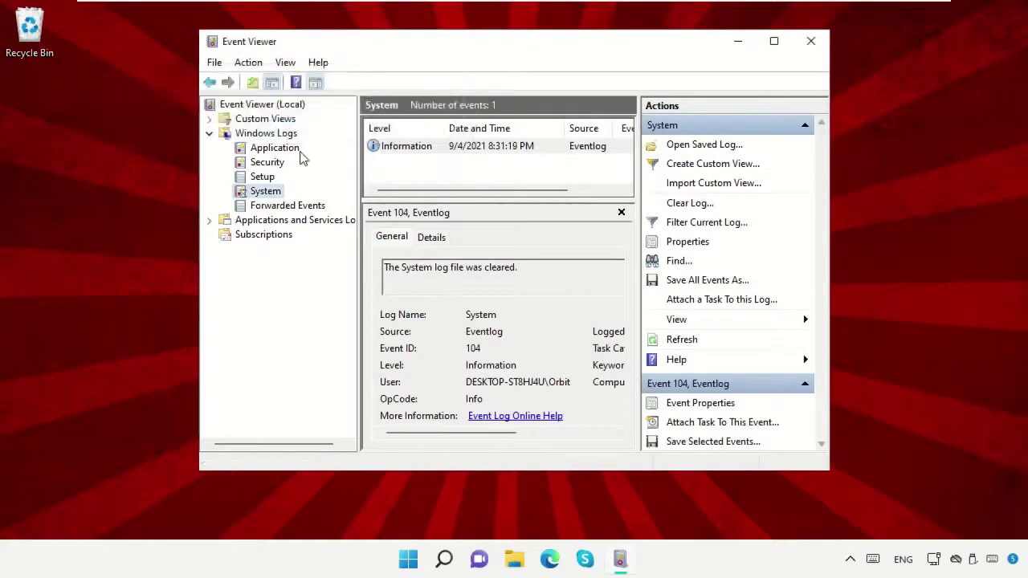
click(305, 206)
click(678, 205)
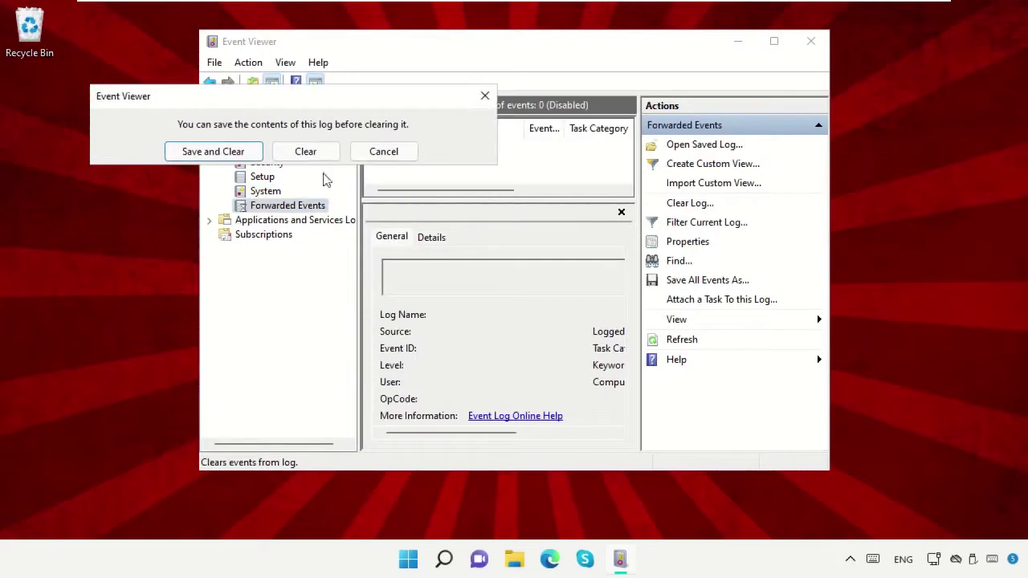
click(306, 152)
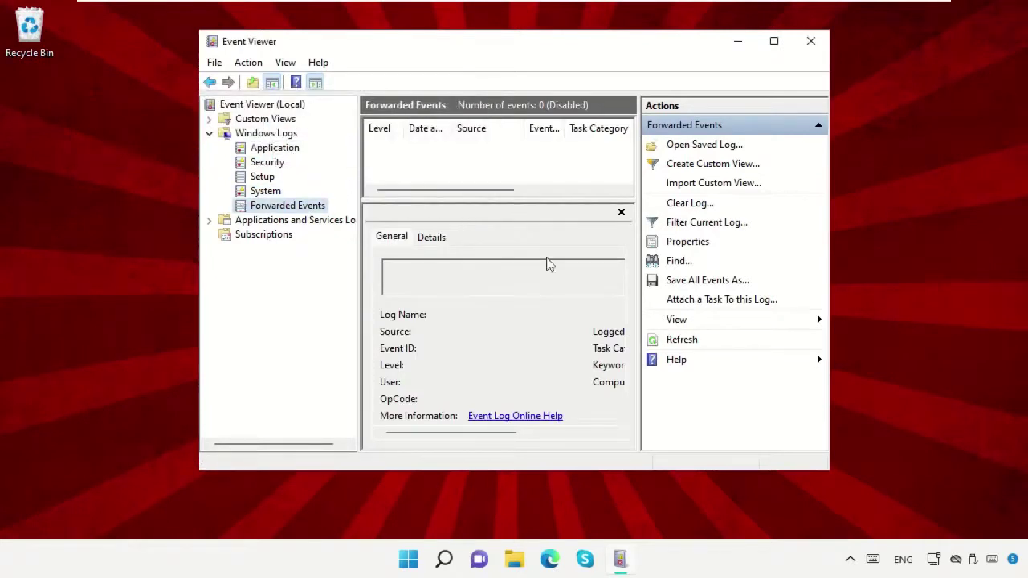
click(811, 41)
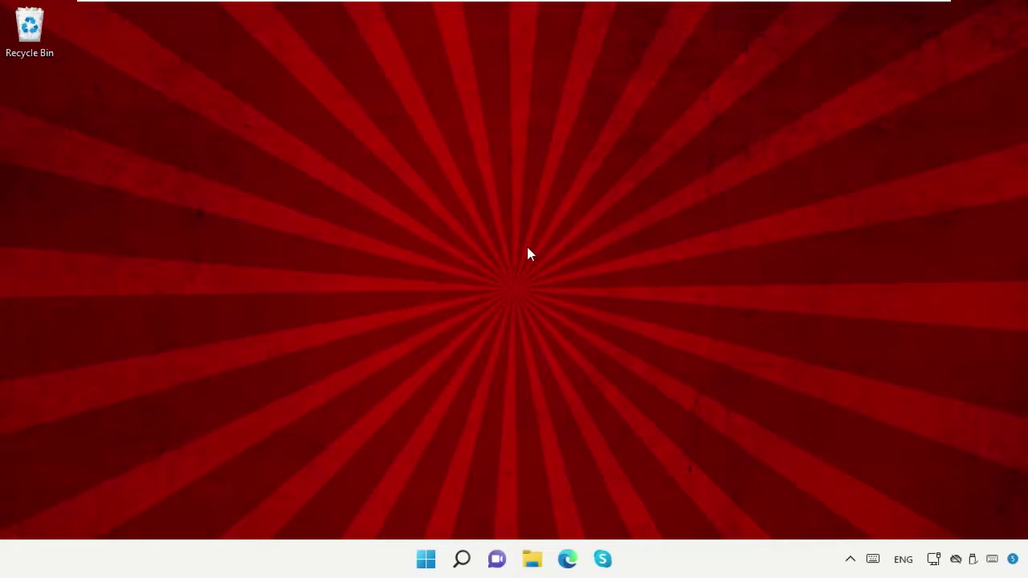
right_click(427, 566)
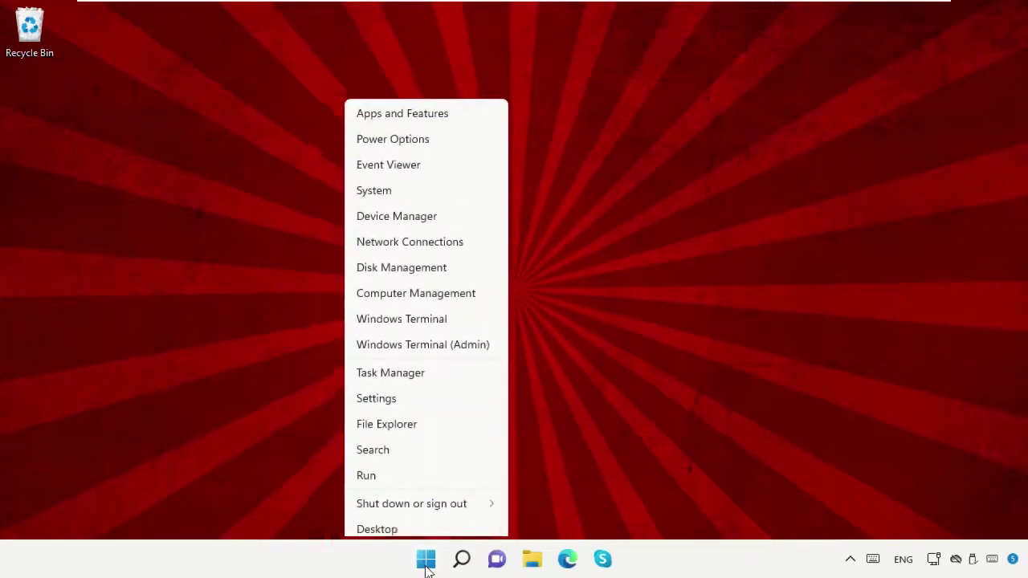
mouse_move(421, 502)
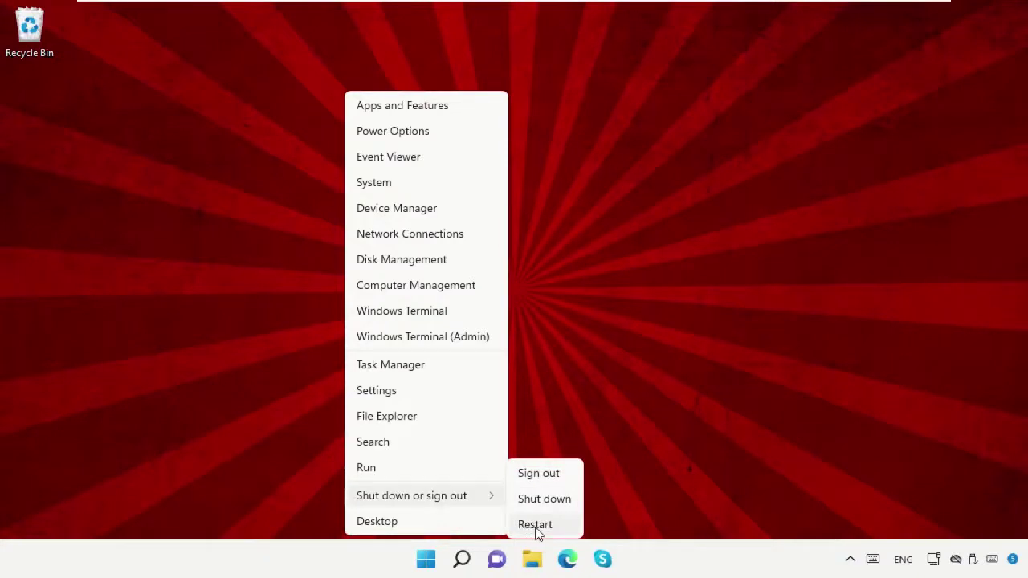
click(635, 273)
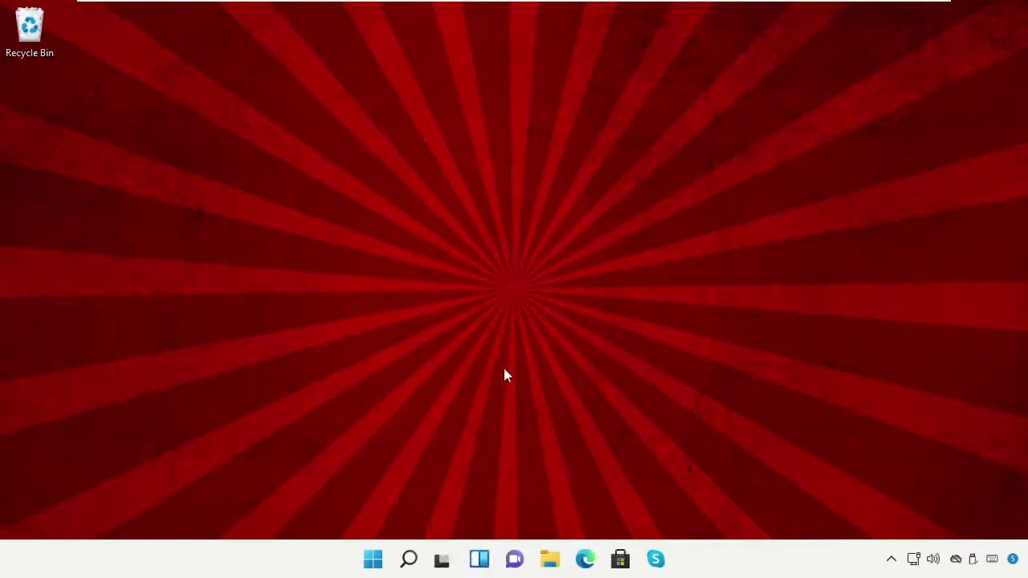
Restart the computer to finish applying the service, registry and event log changes
click(373, 559)
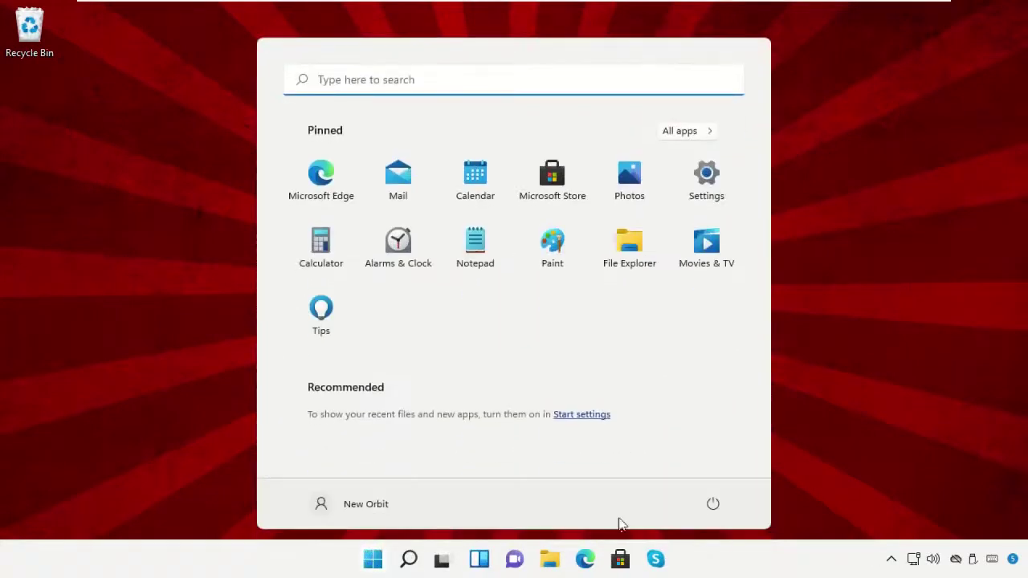
click(714, 507)
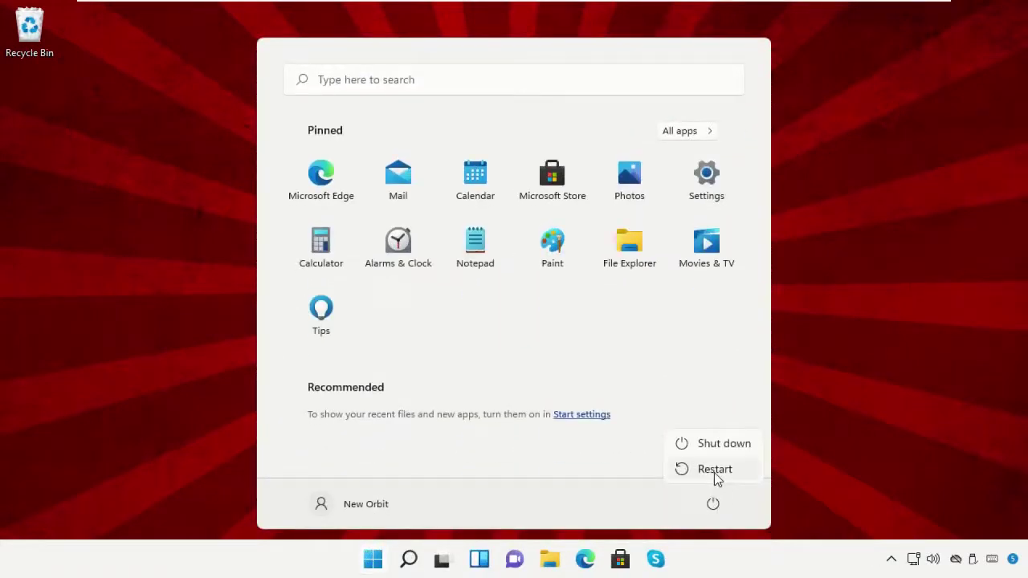
click(713, 477)
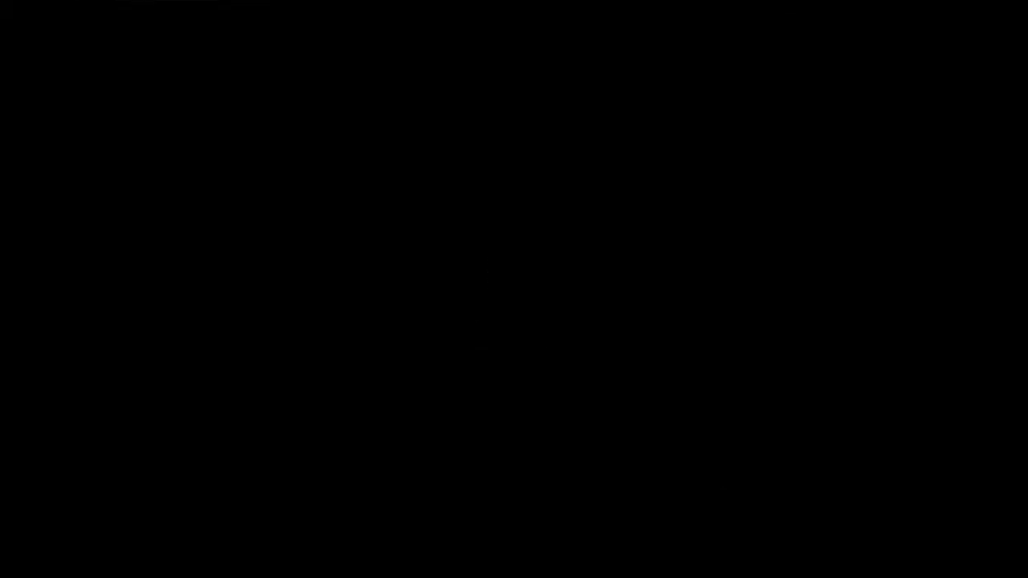